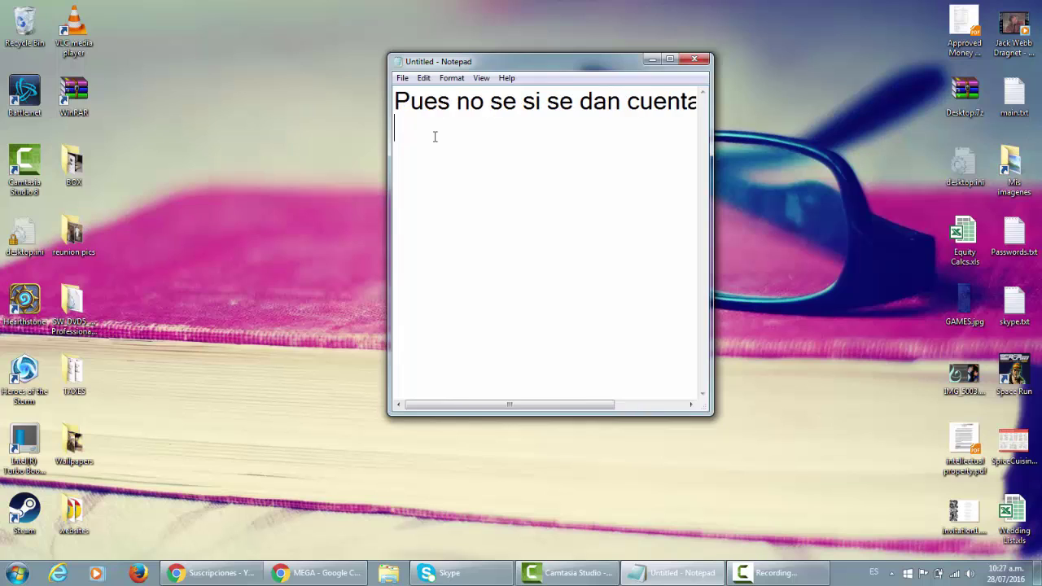
# Step: Write "no estoy en mi compu ;-;" on the second line of the note
pyautogui.write('no estoy en mi po')
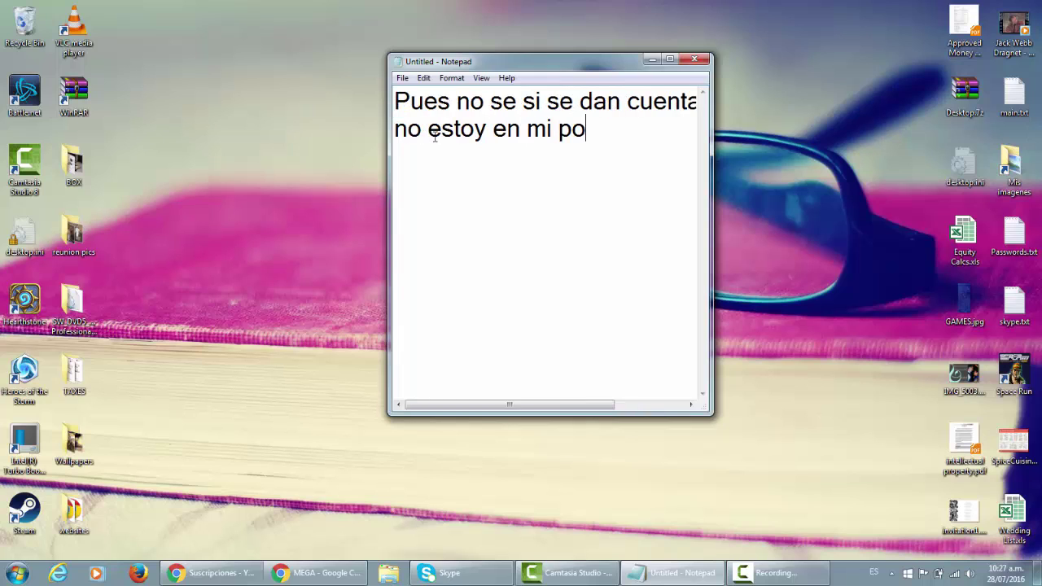
pyautogui.write('o')
pyautogui.press('BackSpace')
pyautogui.press('BackSpace')
pyautogui.press('BackSpace')
pyautogui.write('compu ;-;')
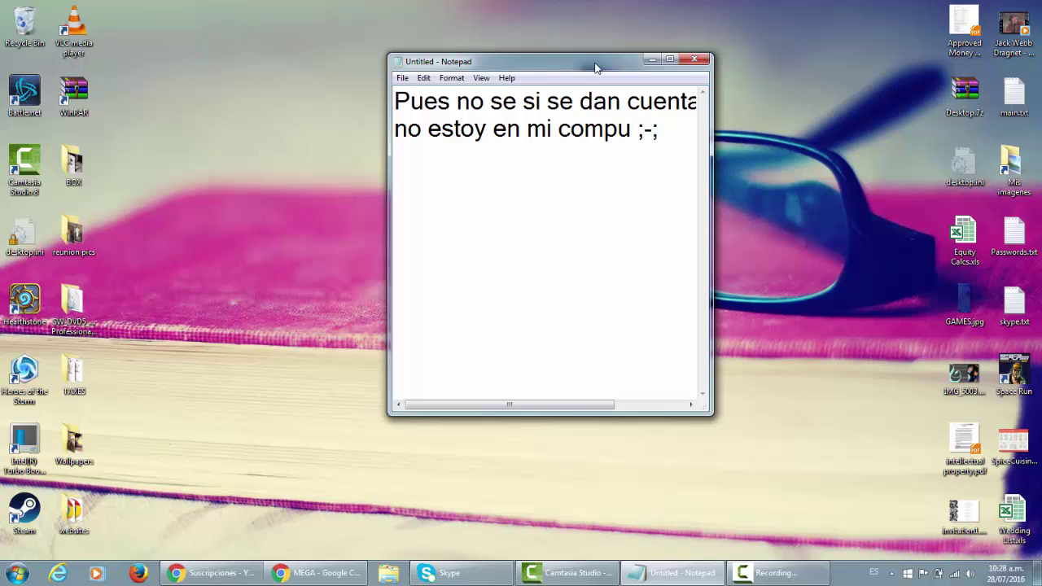
# Step: Replace the note's text with "Bueno se van al link de la desc", and clear the note again
pyautogui.moveTo(653, 122); pyautogui.dragTo(392, 41)
pyautogui.press('BackSpace')
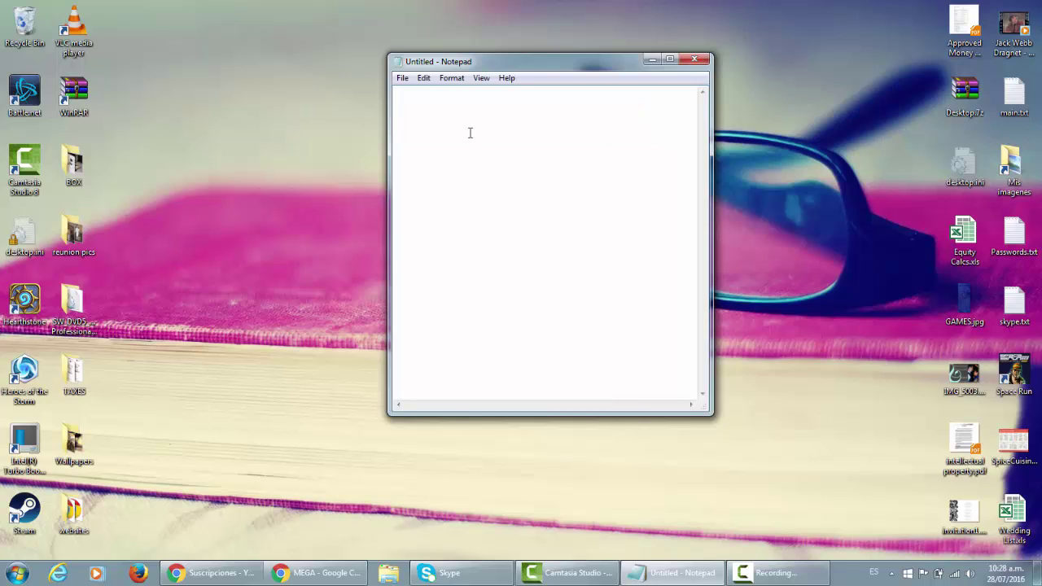
pyautogui.write('bUEN')
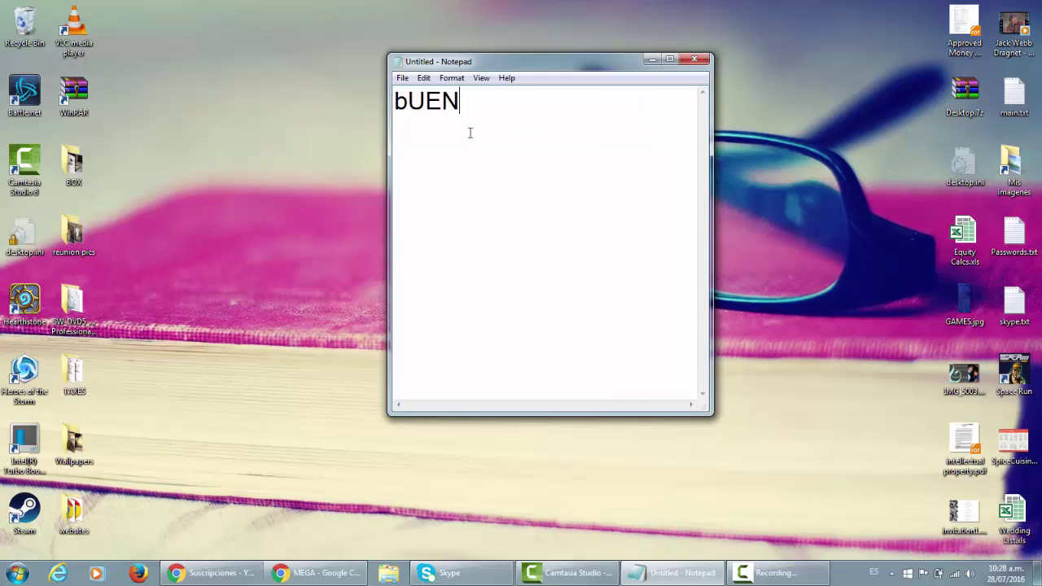
pyautogui.press('BackSpace')
pyautogui.press('BackSpace')
pyautogui.press('BackSpace')
pyautogui.press('BackSpace')
pyautogui.write('Bue')
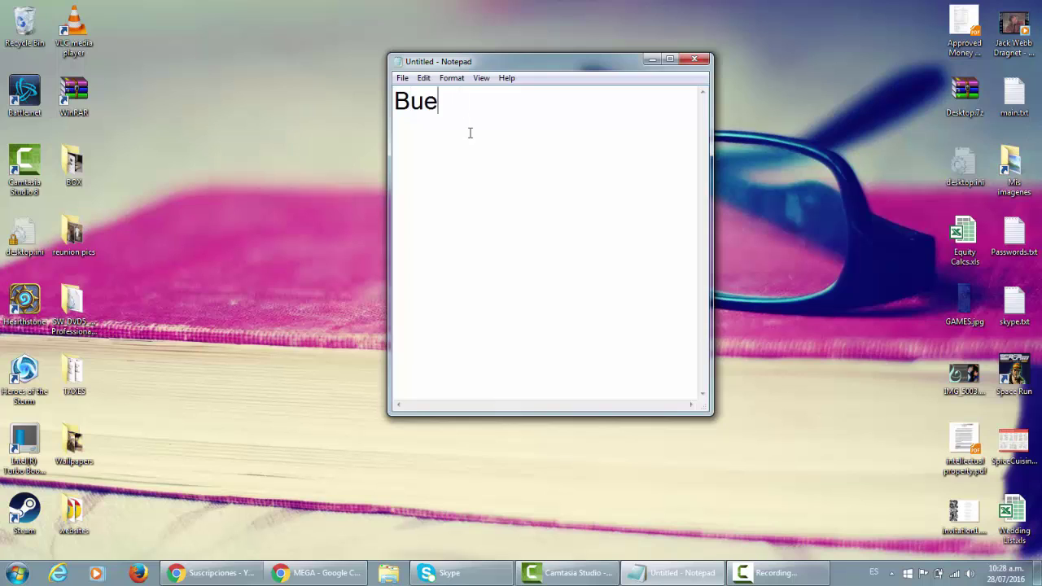
pyautogui.write('no se van al l')
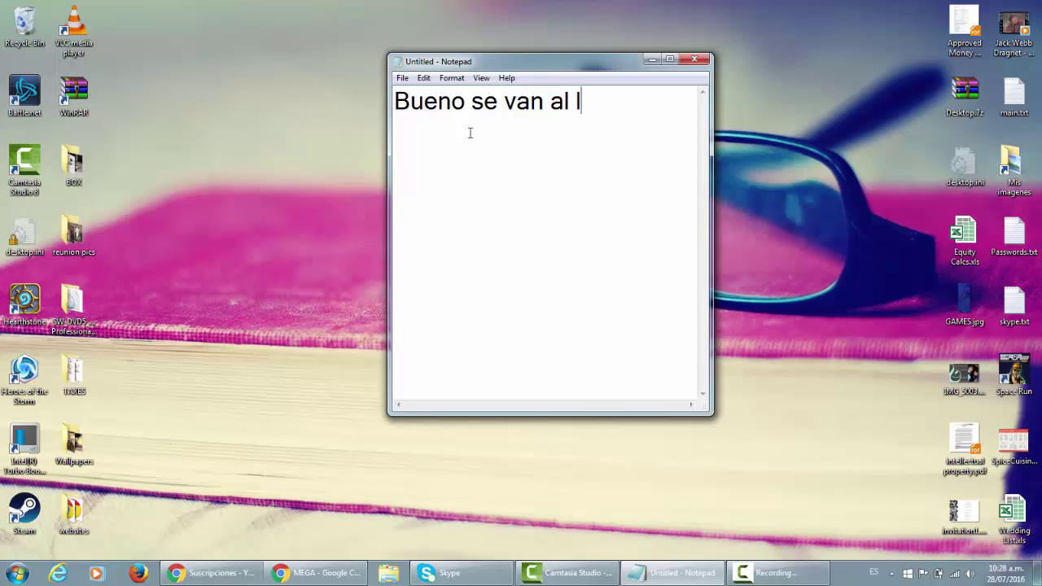
pyautogui.write('ink de la ')
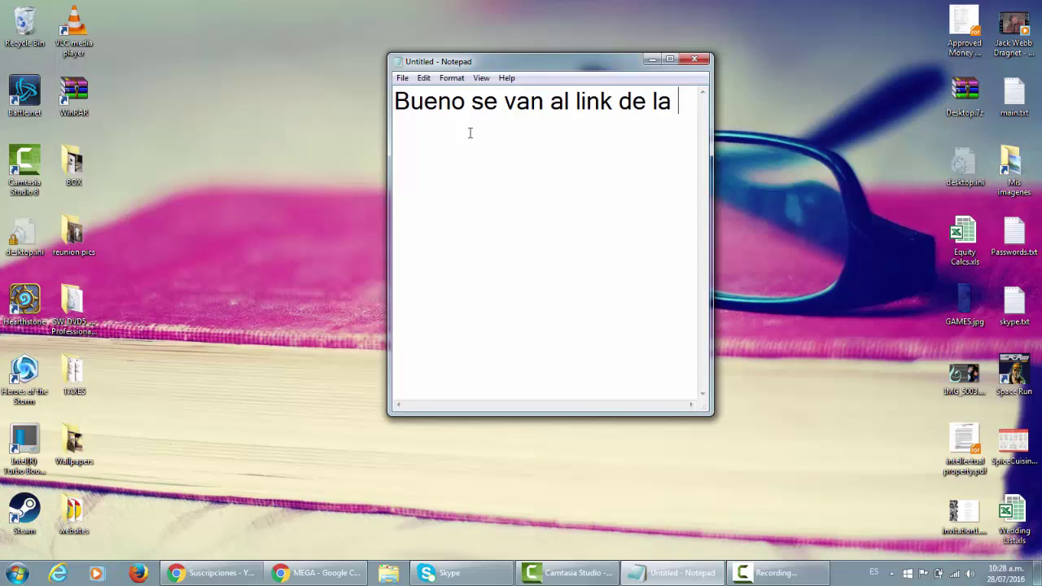
pyautogui.write('desc')
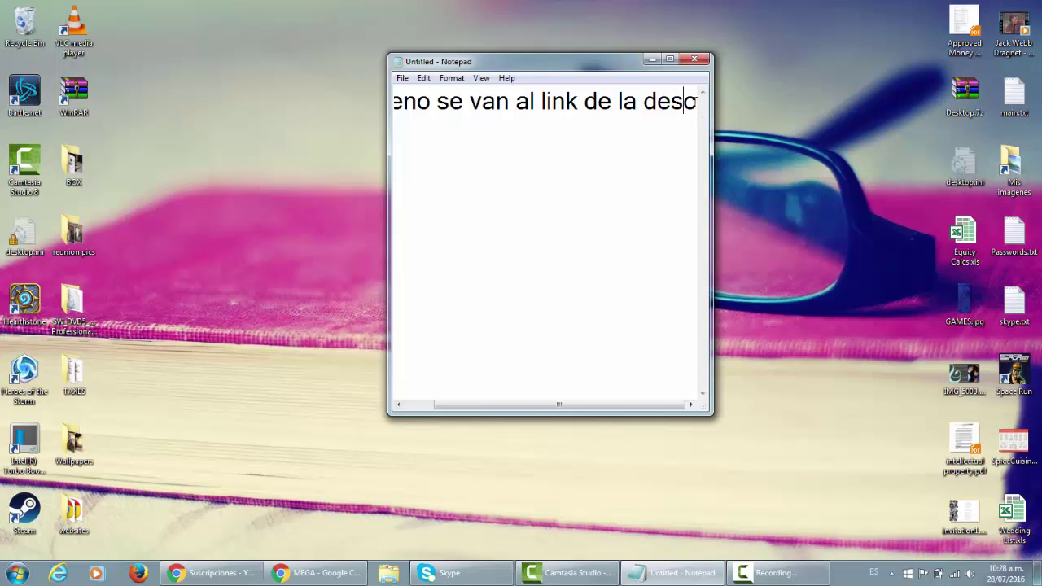
pyautogui.moveTo(697, 101); pyautogui.dragTo(357, 122)
pyautogui.press('Delete')
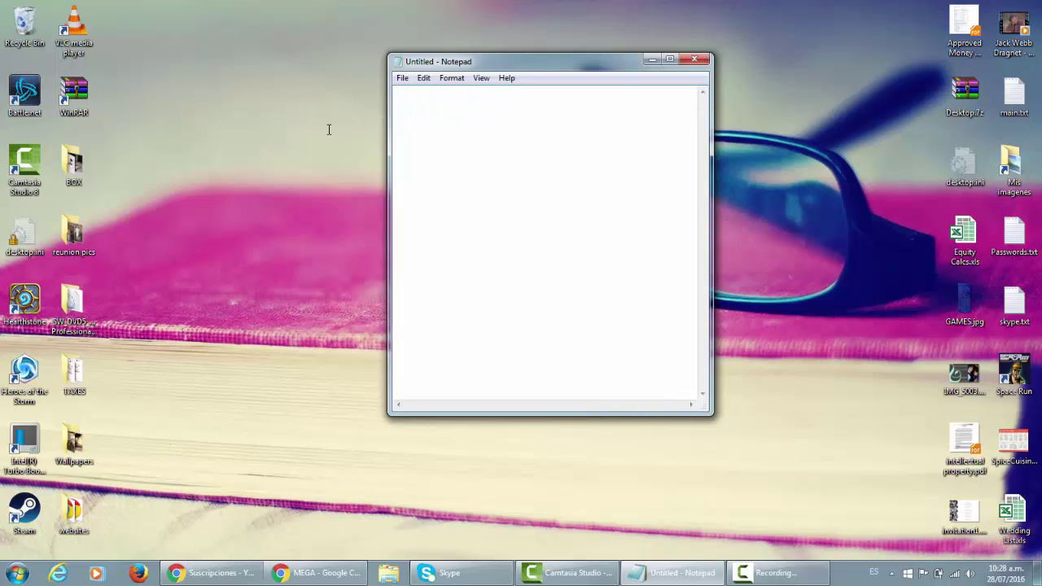
# Step: Switch to the MEGA page in Chrome and start downloading Vegas Pro 13 (64-bit).exe through the browser
pyautogui.click(318, 573)
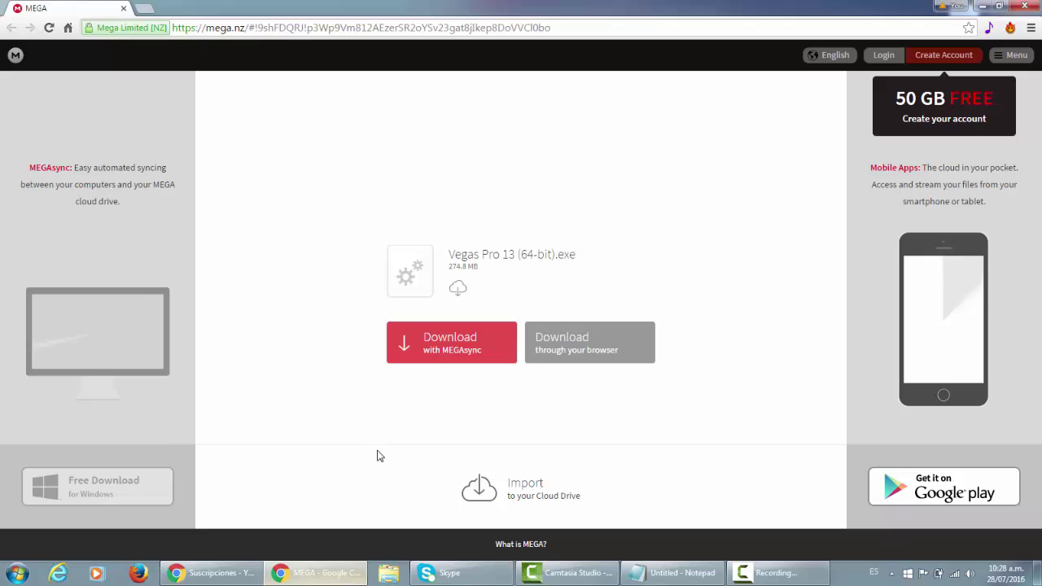
pyautogui.click(585, 356)
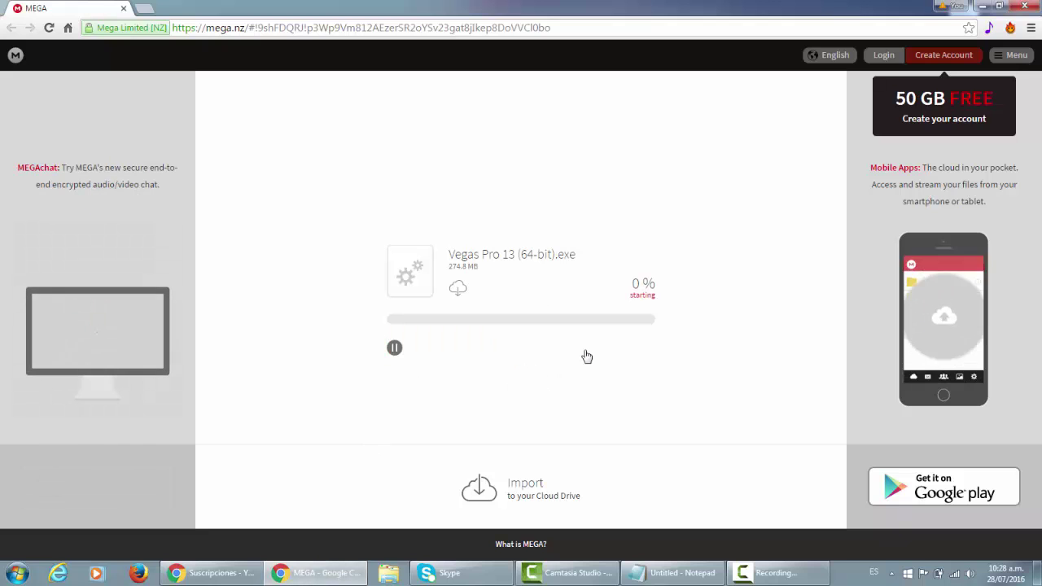
pyautogui.click(647, 574)
pyautogui.click(255, 95)
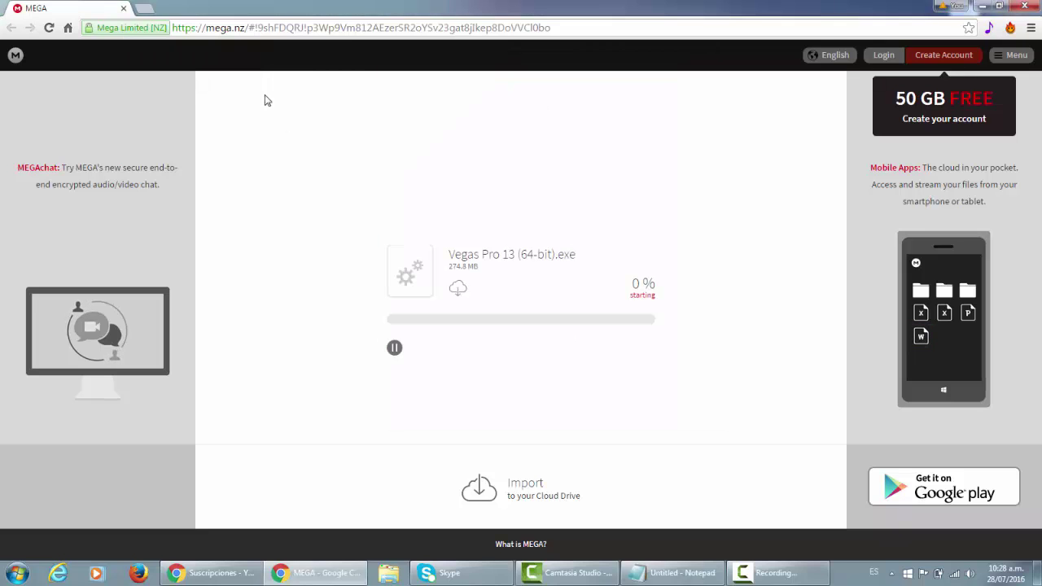
# Step: Switch to Notepad, move its window clear of the download progress, and write "Demora poco en descargar"
pyautogui.click(659, 574)
pyautogui.moveTo(521, 55); pyautogui.dragTo(839, 49)
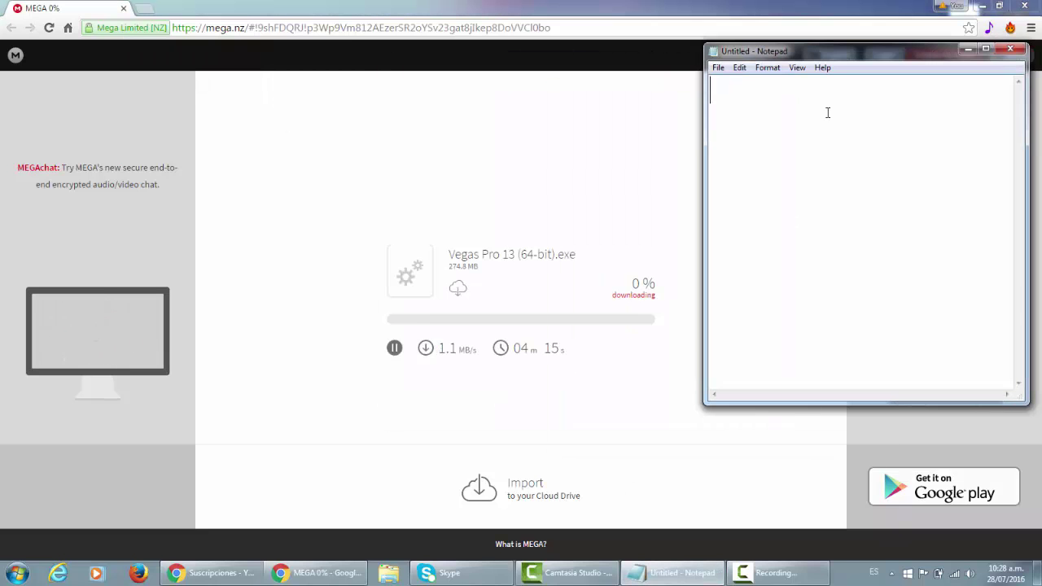
pyautogui.write('Demora poco en descargar')
pyautogui.click(540, 131)
# Step: Replace the text in the Notepad note with "Bueno no tan poco :(" and return to the browser
pyautogui.click(660, 574)
pyautogui.hotkey('ctrl', 'a')
pyautogui.press('BackSpace')
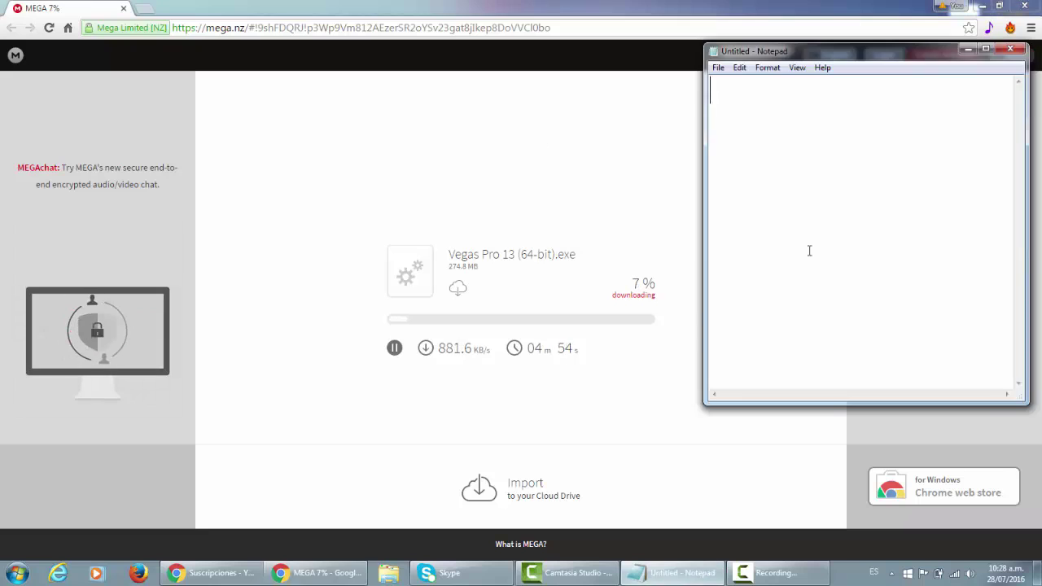
pyautogui.write('Bueno no tan poco :(')
pyautogui.click(700, 220)
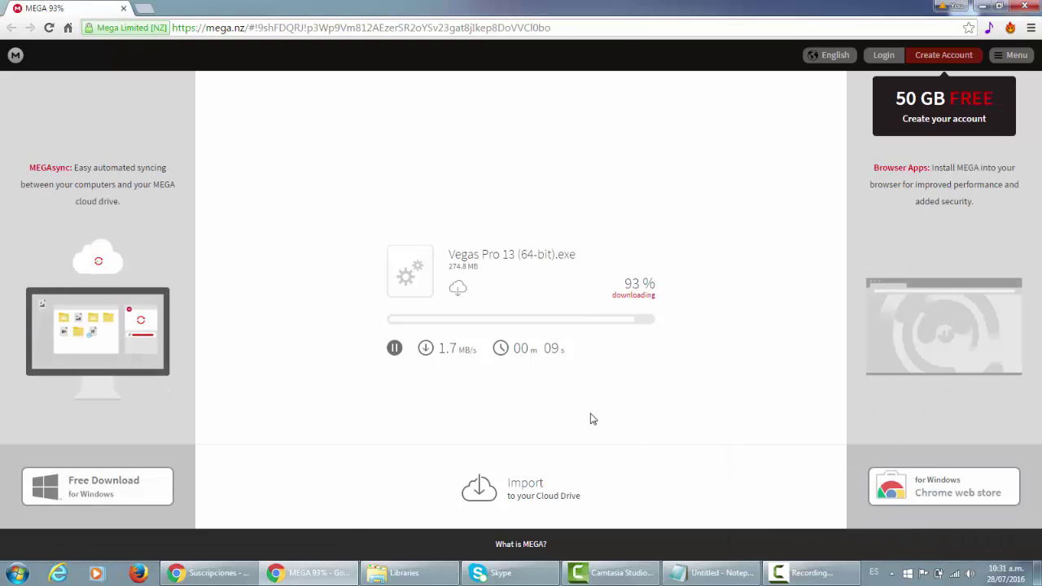
# Step: Switch to Notepad and write "ok ahora spolo siganme xd" in the note
pyautogui.click(711, 572)
pyautogui.write('ok a')
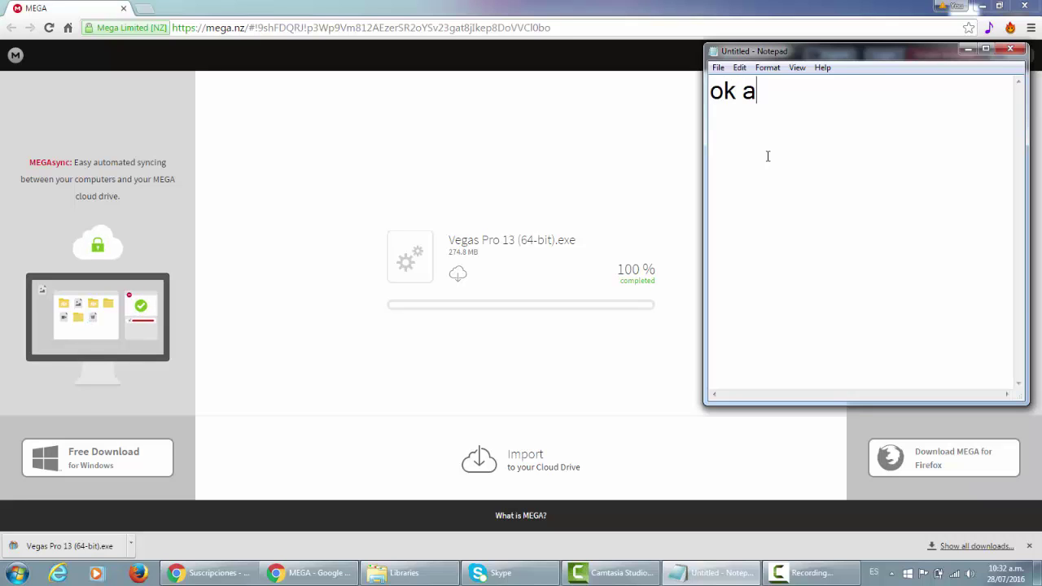
pyautogui.write('hora ')
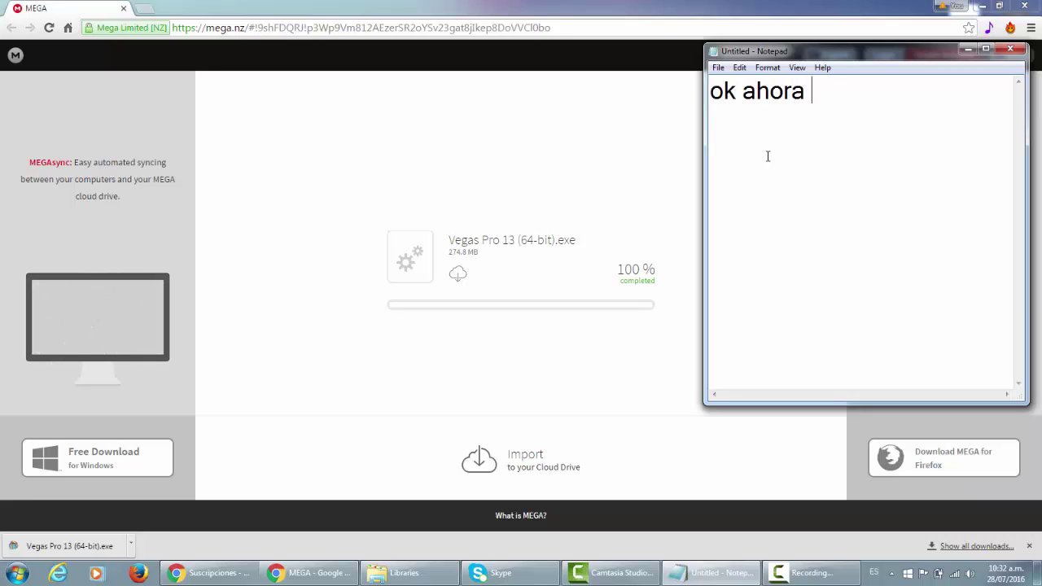
pyautogui.write('spolo ')
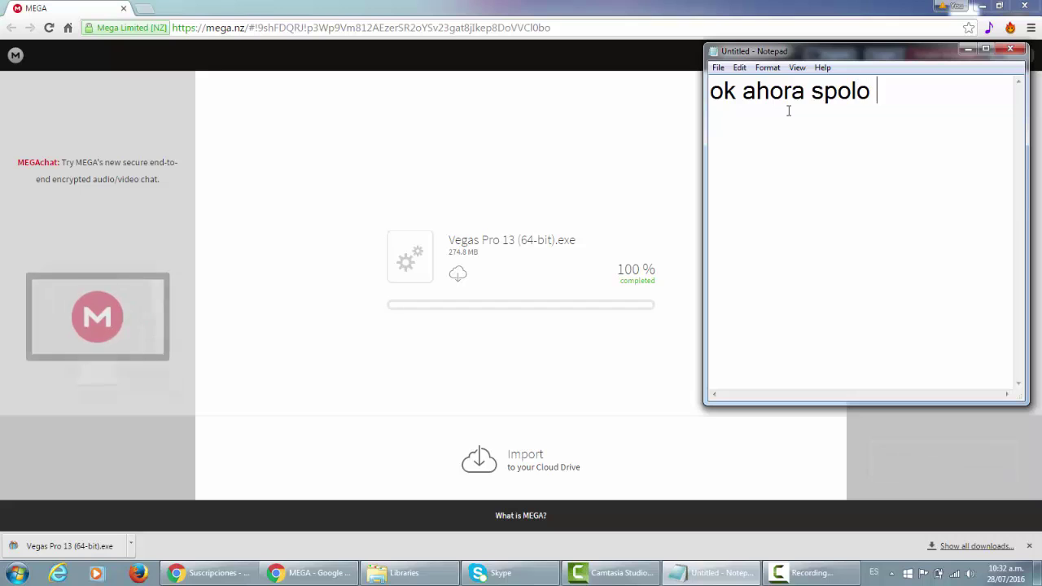
pyautogui.write('siganme xd')
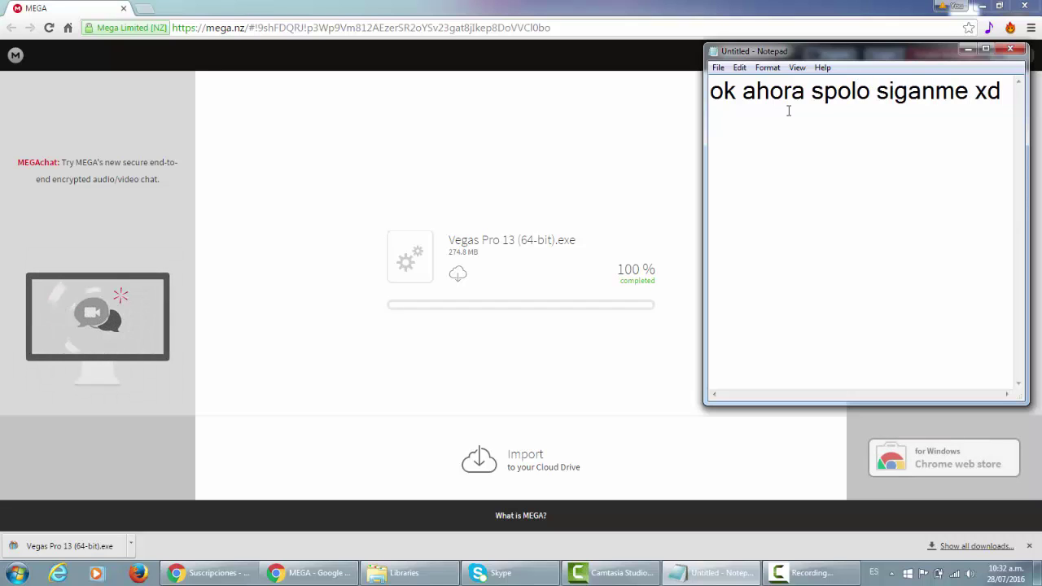
# Step: Erase all the text from the note
pyautogui.moveTo(1010, 104); pyautogui.dragTo(769, 123)
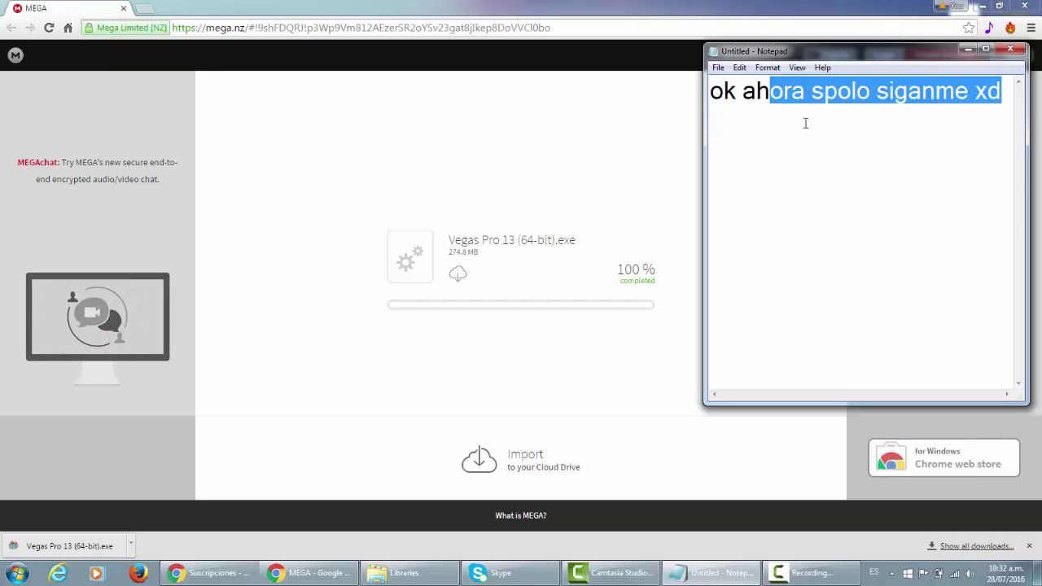
pyautogui.press('BackSpace')
pyautogui.press('BackSpace')
pyautogui.press('BackSpace')
pyautogui.press('BackSpace')
pyautogui.press('BackSpace')
pyautogui.press('BackSpace')
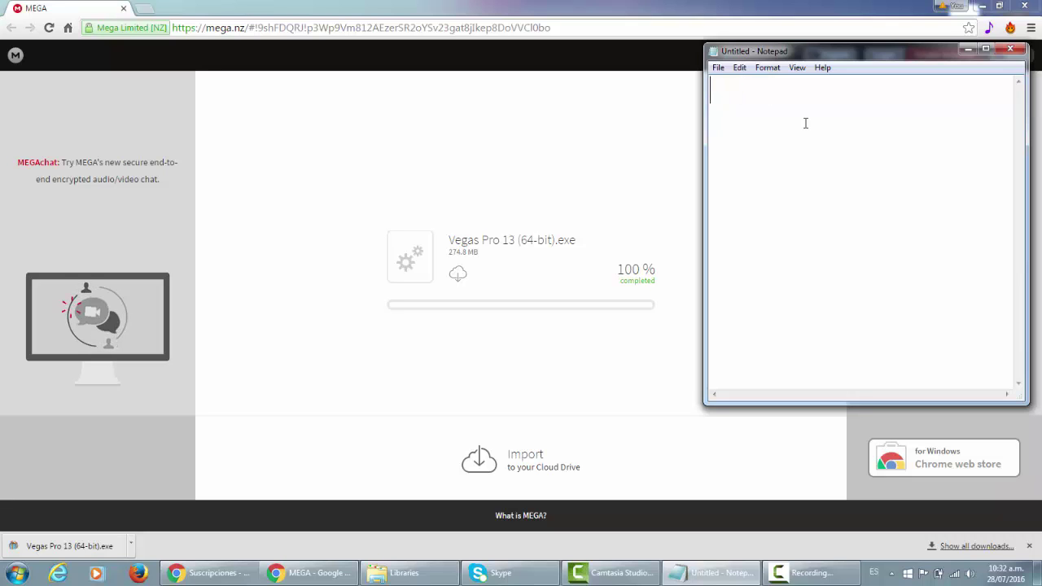
# Step: Return to the browser and show the downloaded Vegas Pro 13 (64-bit).exe in its folder
pyautogui.click(253, 84)
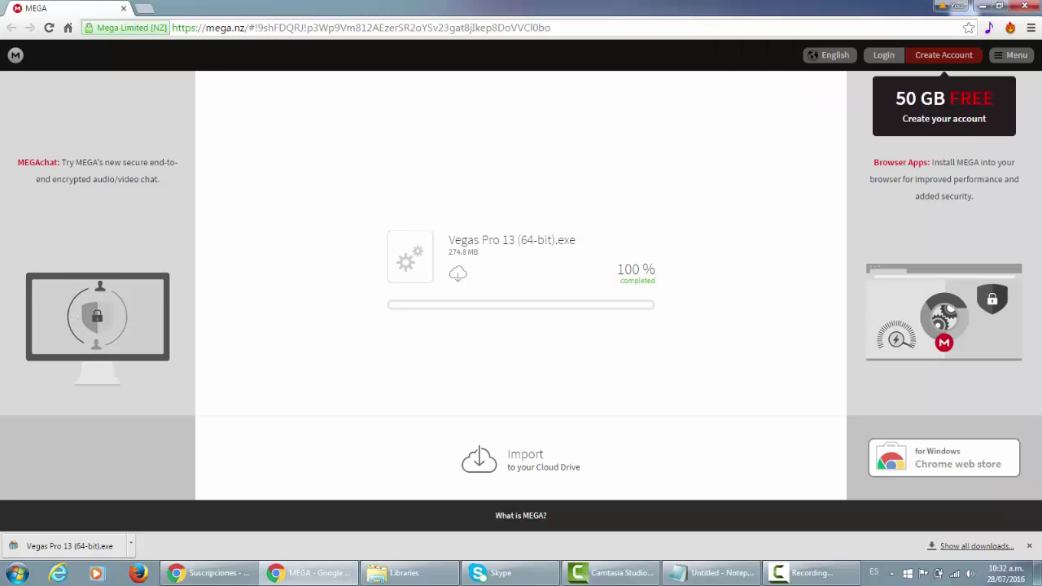
pyautogui.click(133, 547)
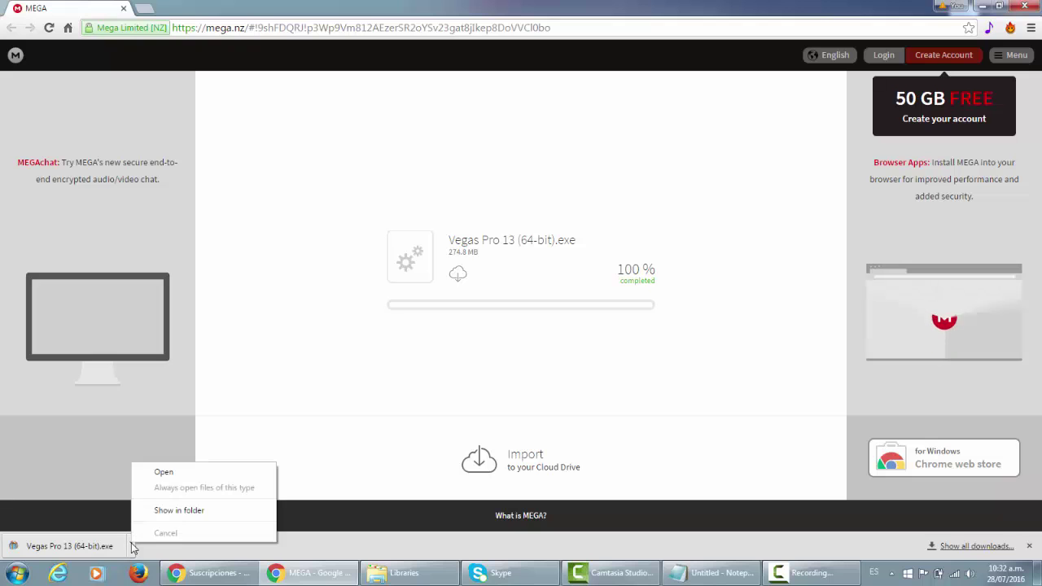
pyautogui.click(176, 510)
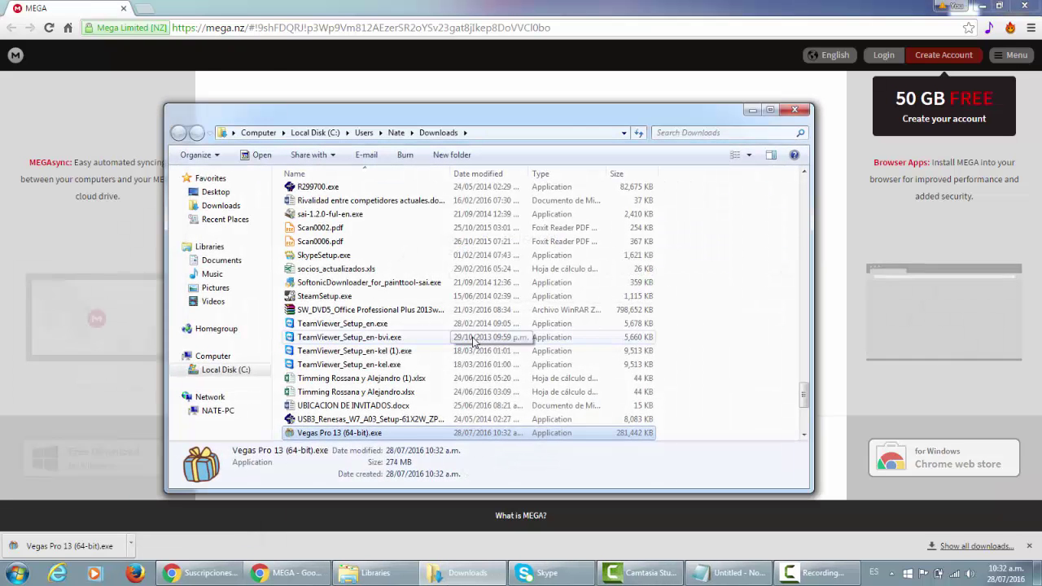
pyautogui.rightClick(345, 437)
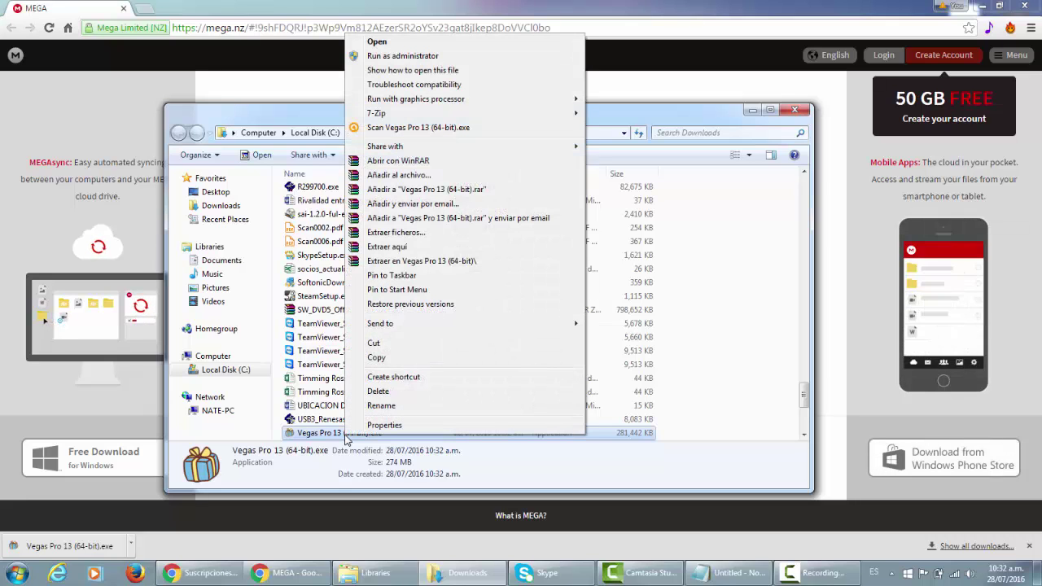
pyautogui.press('m')
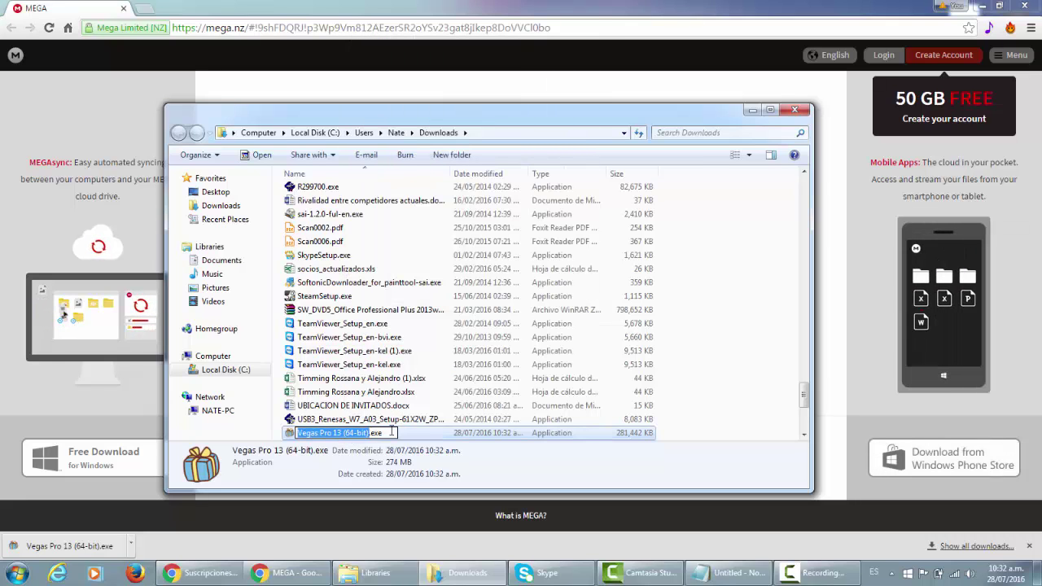
pyautogui.press('Escape')
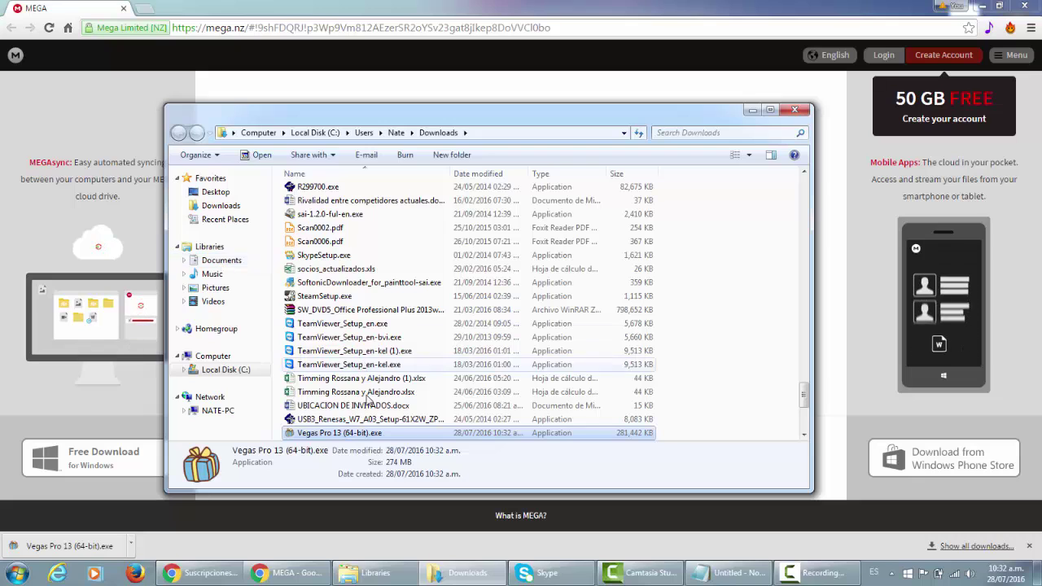
# Step: Switch to Notepad and write "el archivo lo llevas a tu escritorio", breaking the line after "lo"
pyautogui.click(727, 573)
pyautogui.write('el ')
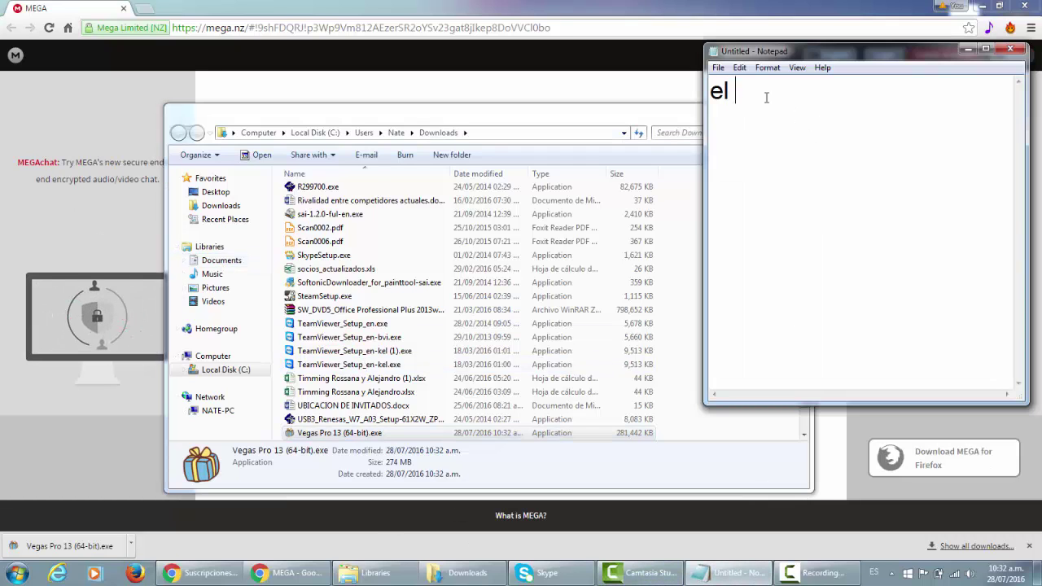
pyautogui.write('archivo lo ch')
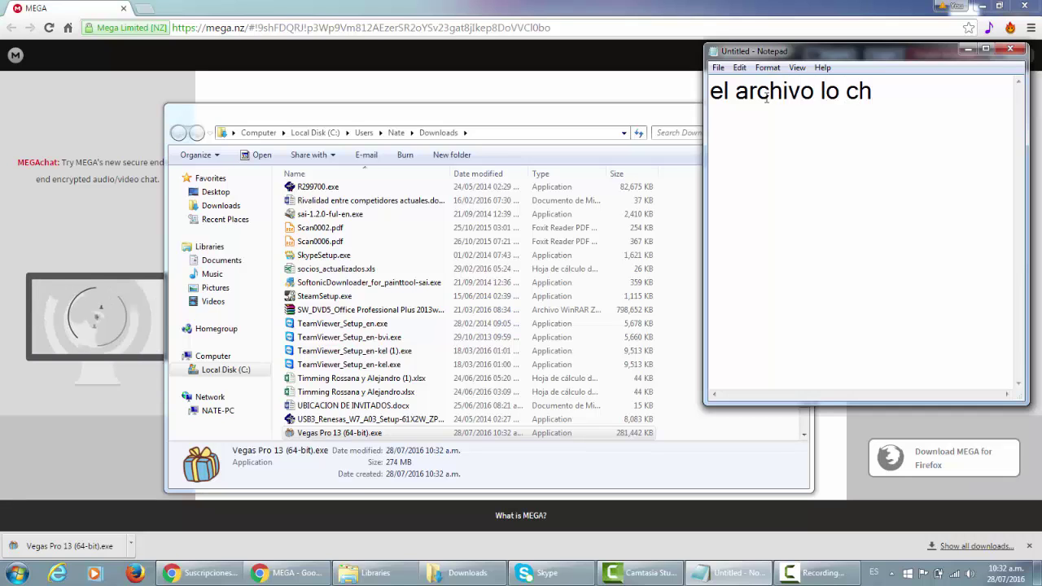
pyautogui.press('BackSpace')
pyautogui.press('BackSpace')
pyautogui.write('lleva')
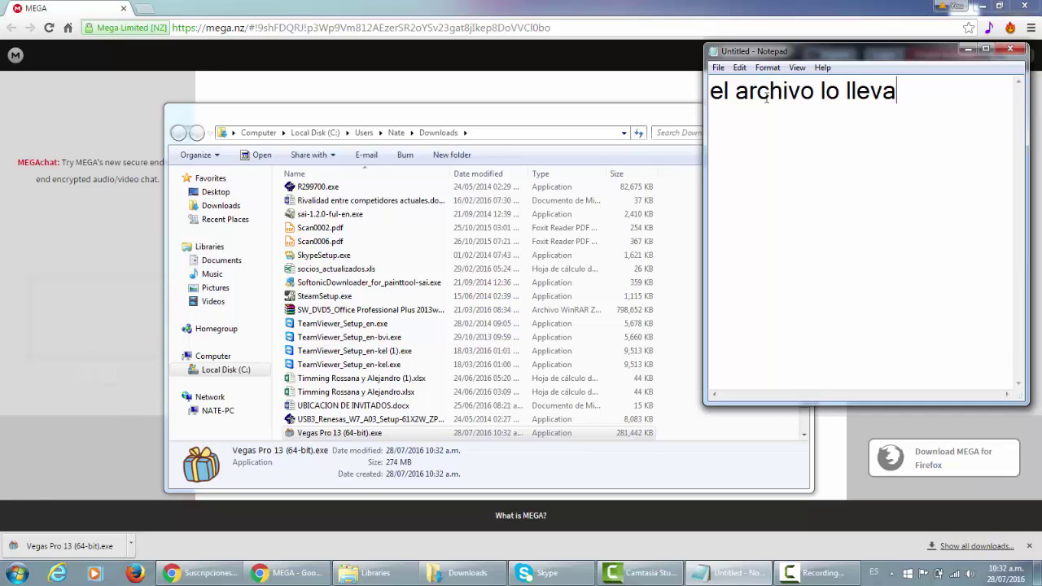
pyautogui.write('s a tu escritorio')
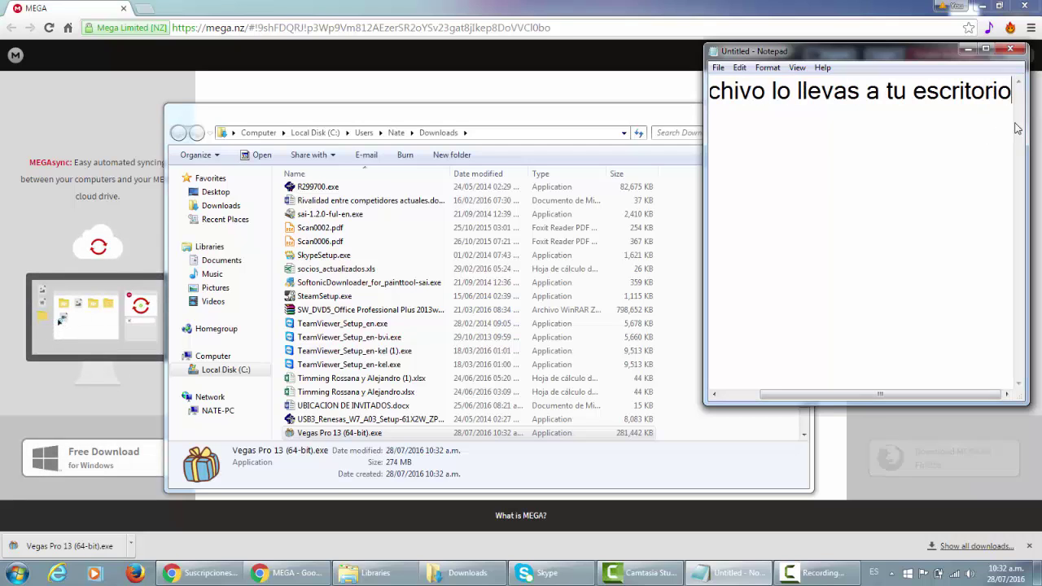
pyautogui.click(793, 91)
pyautogui.press('Return')
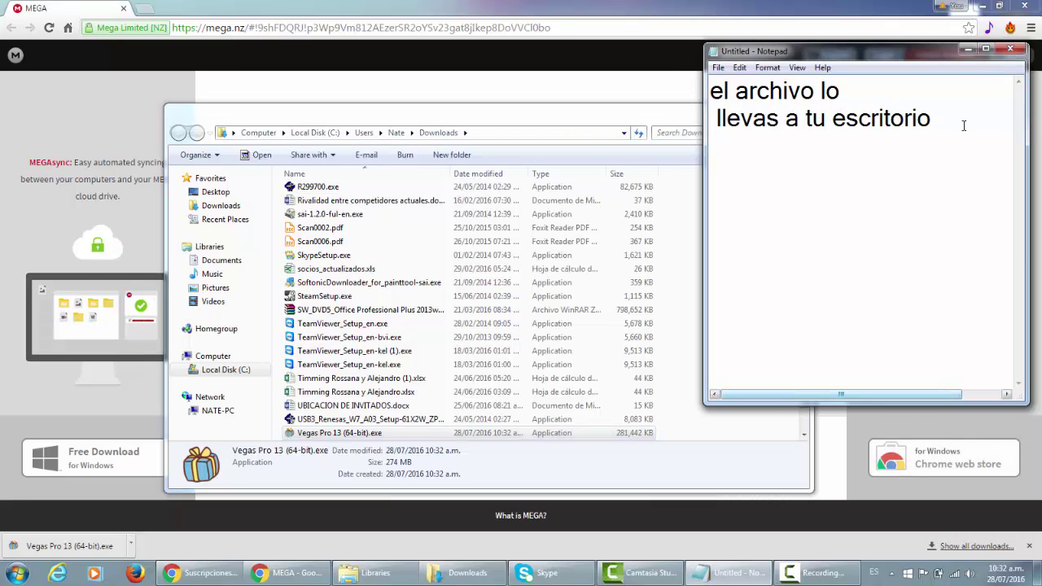
# Step: Minimize Notepad and the browser, and move Vegas Pro 13 (64-bit).exe from the Downloads folder to the desktop
pyautogui.click(967, 50)
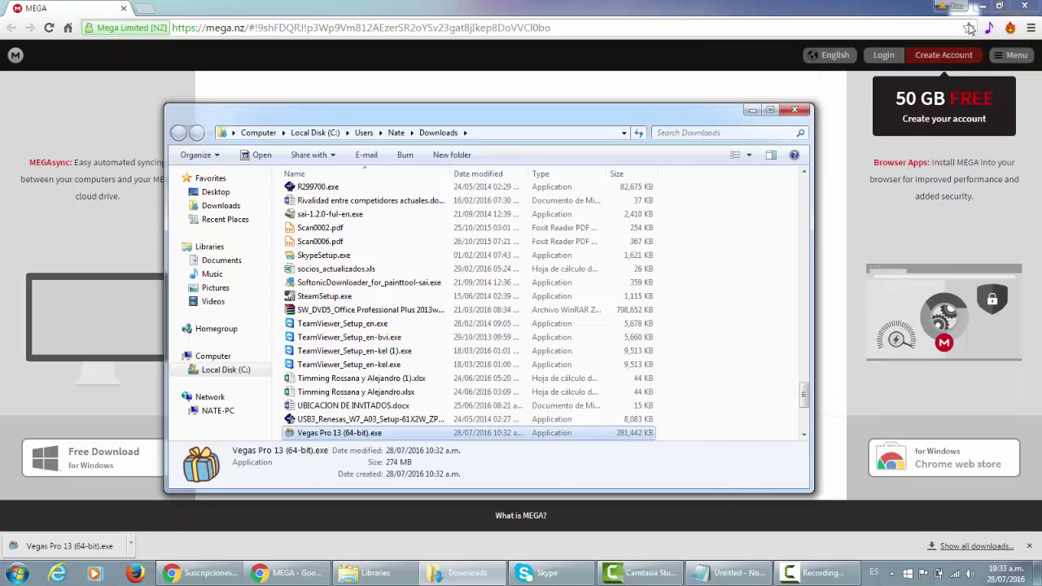
pyautogui.click(982, 6)
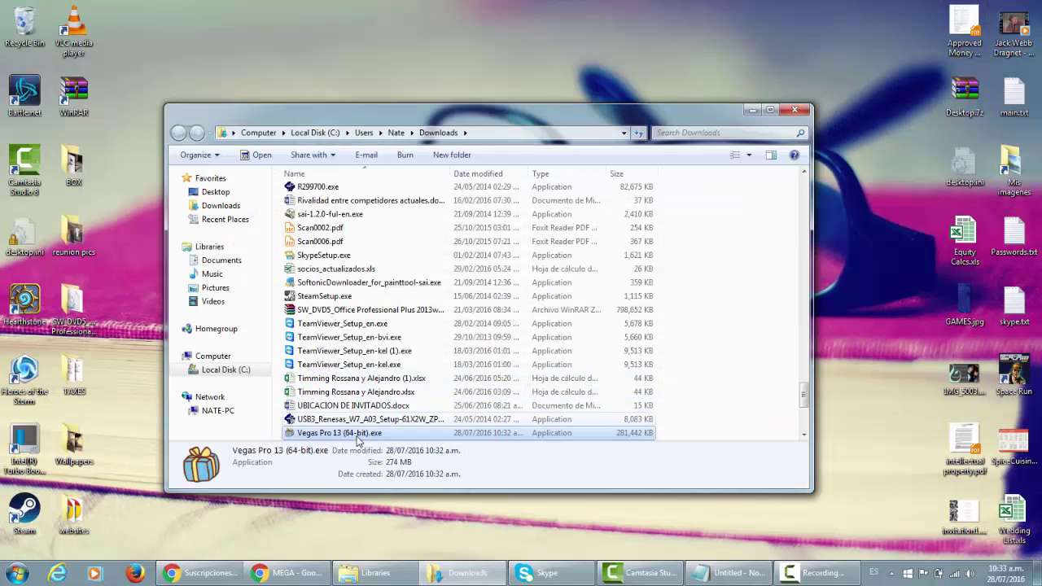
pyautogui.moveTo(352, 433); pyautogui.dragTo(472, 81)
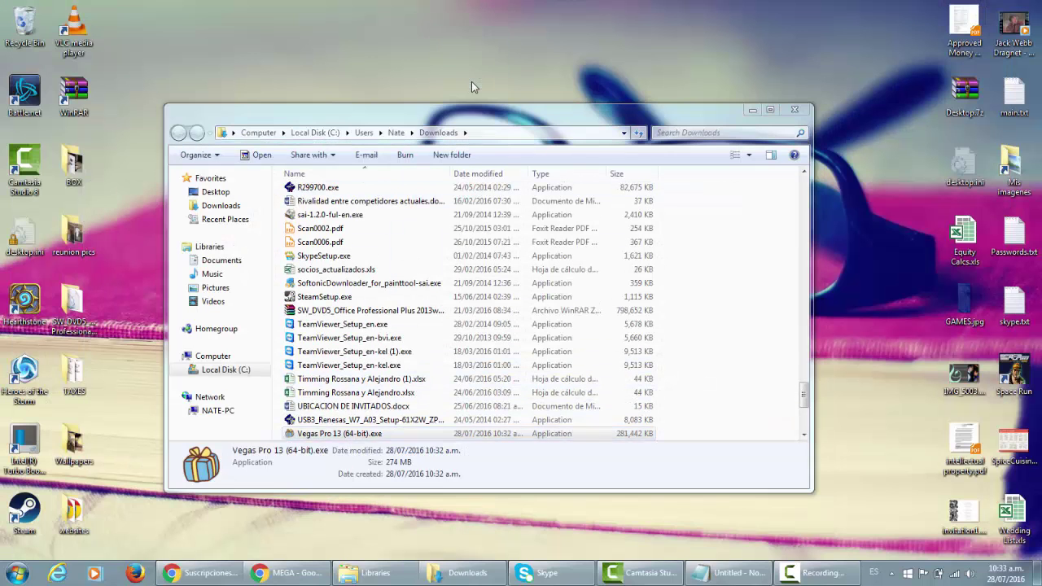
# Step: Minimize the Downloads window and move Vegas Pro 13 (64-bit).exe to the middle of the desktop
pyautogui.click(468, 572)
pyautogui.moveTo(467, 42); pyautogui.dragTo(489, 307)
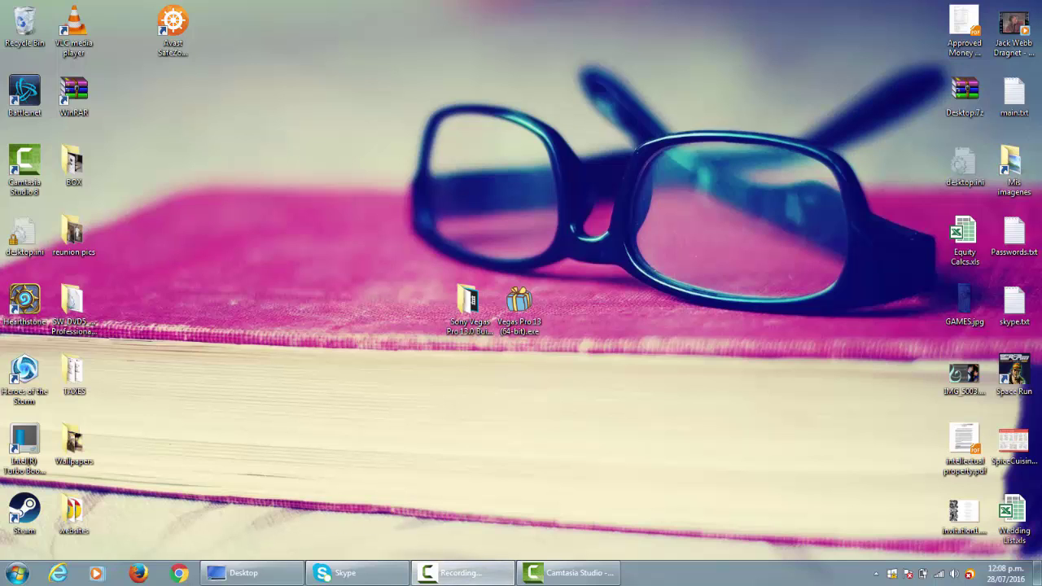
# Step: Open a blank Notepad note and write "Bueno" and "ahora solo siganme" on two lines
pyautogui.click(31, 572)
pyautogui.click(49, 322)
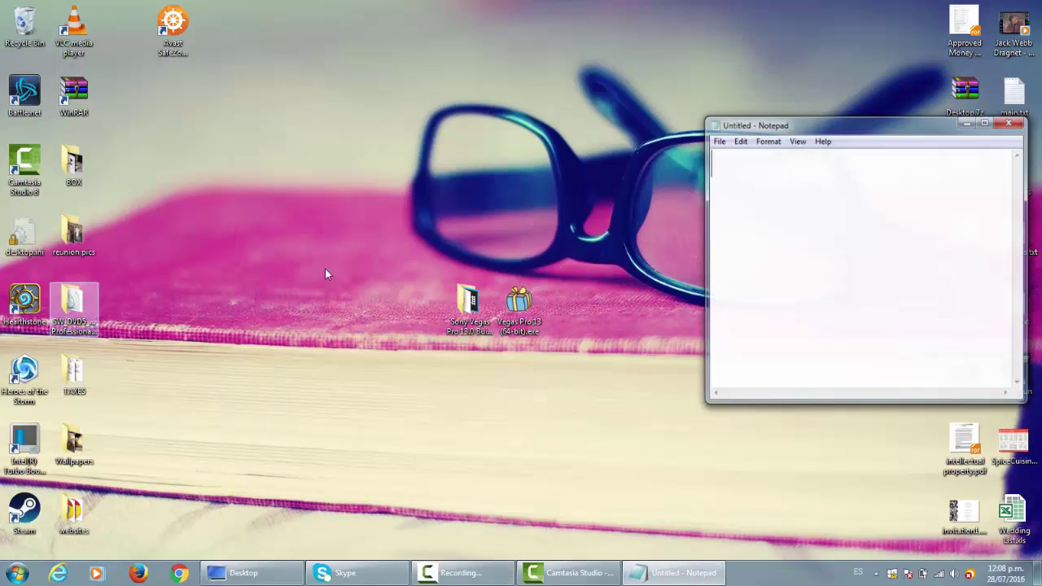
pyautogui.write('Bu')
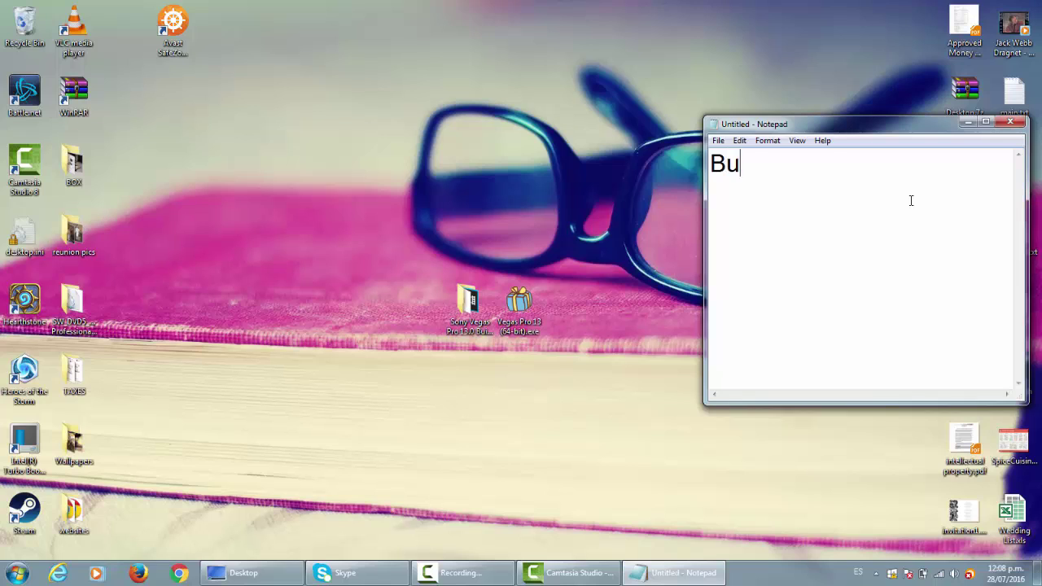
pyautogui.write('eno ')
pyautogui.write('ahora sol')
pyautogui.write('o')
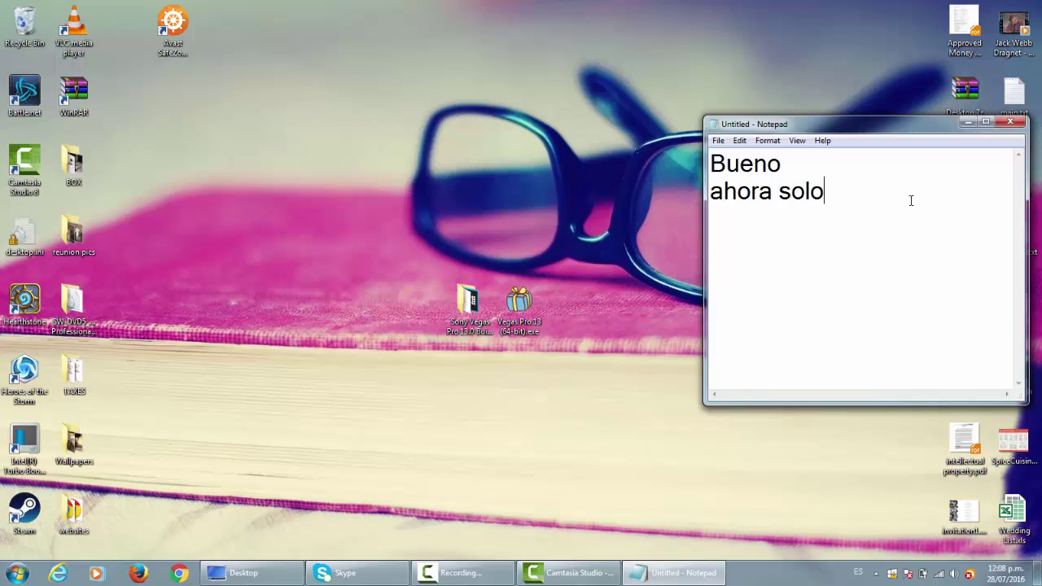
pyautogui.write(' siganm')
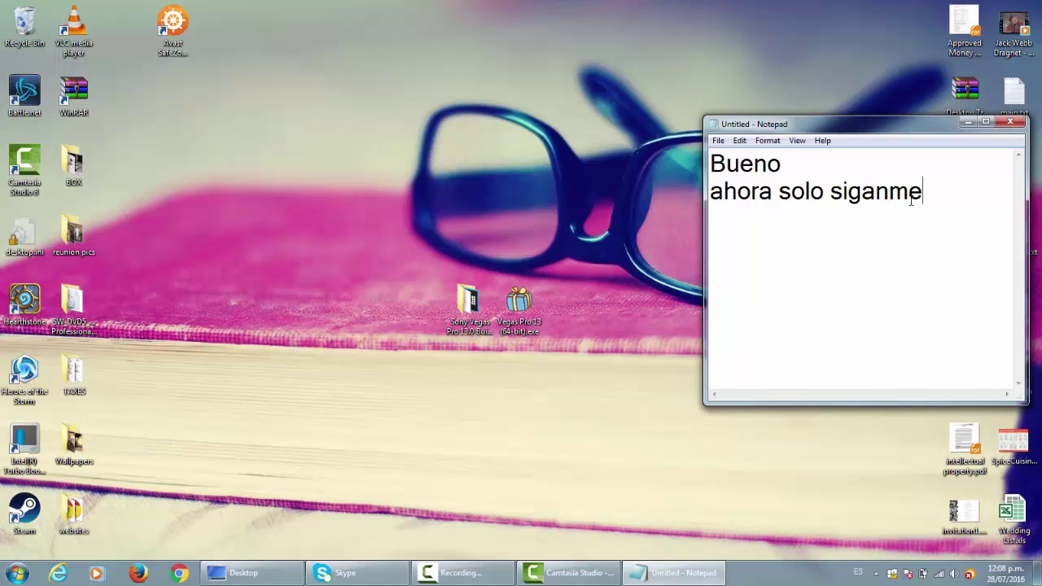
pyautogui.write('e')
# Step: Add the lines "y en las opciones q la compu" and "pide permiso" to the note
pyautogui.press('Return')
pyautogui.write('y en las opcion')
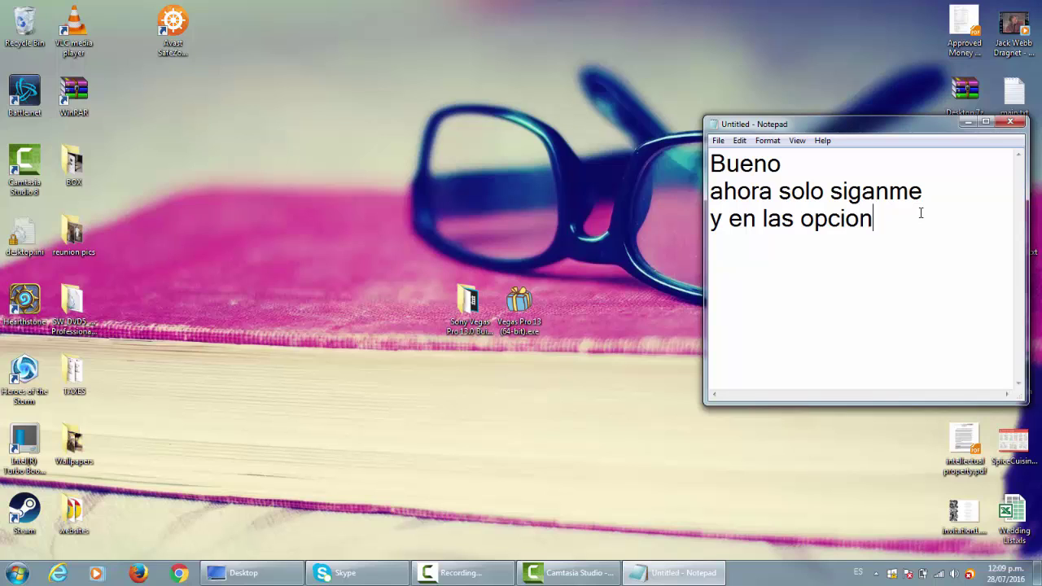
pyautogui.write('es q las co')
pyautogui.write('ompu p')
pyautogui.press('BackSpace')
pyautogui.press('BackSpace')
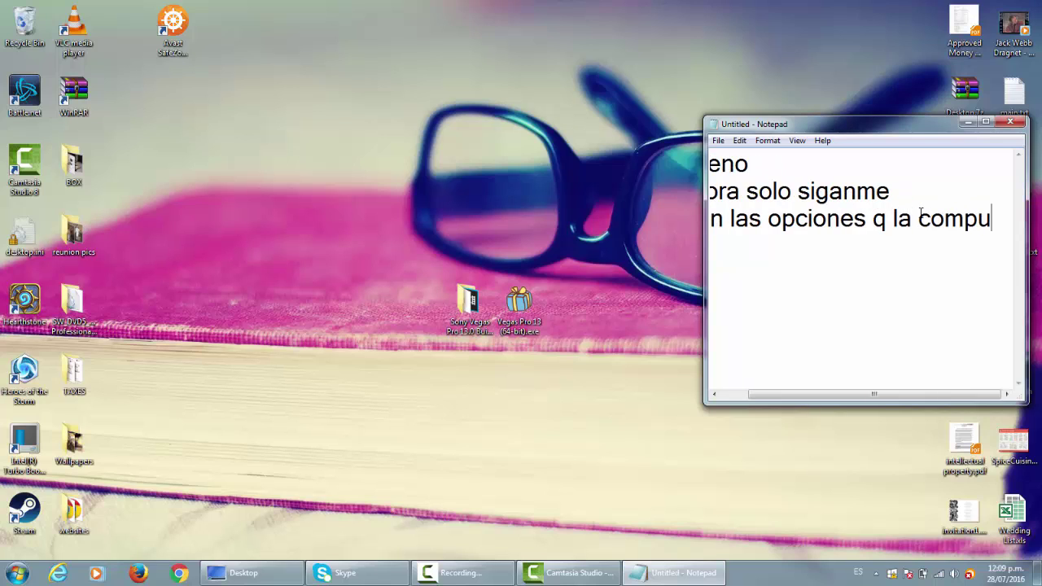
pyautogui.press('Return')
pyautogui.write('pide')
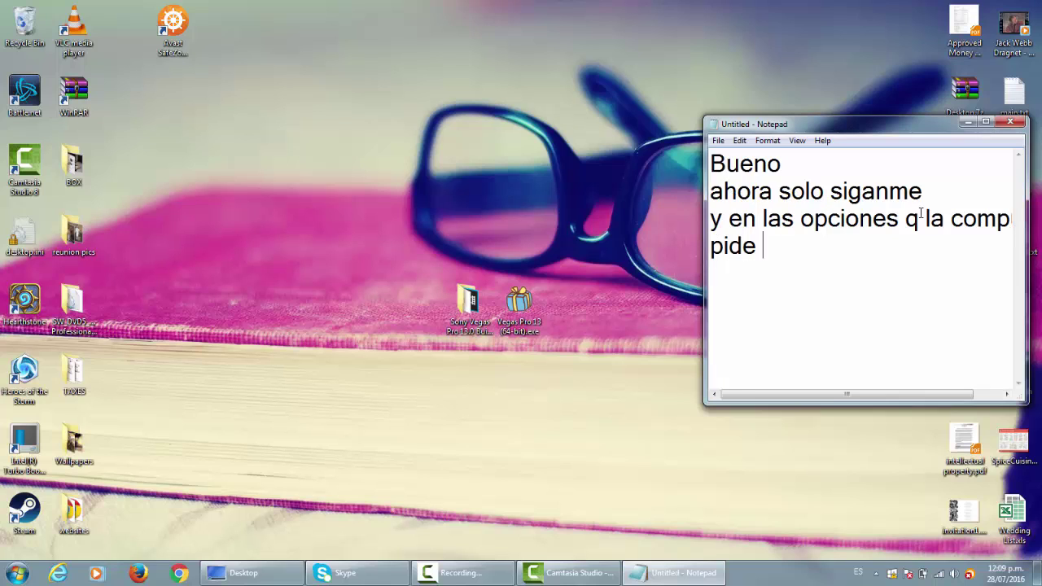
pyautogui.write(' permis')
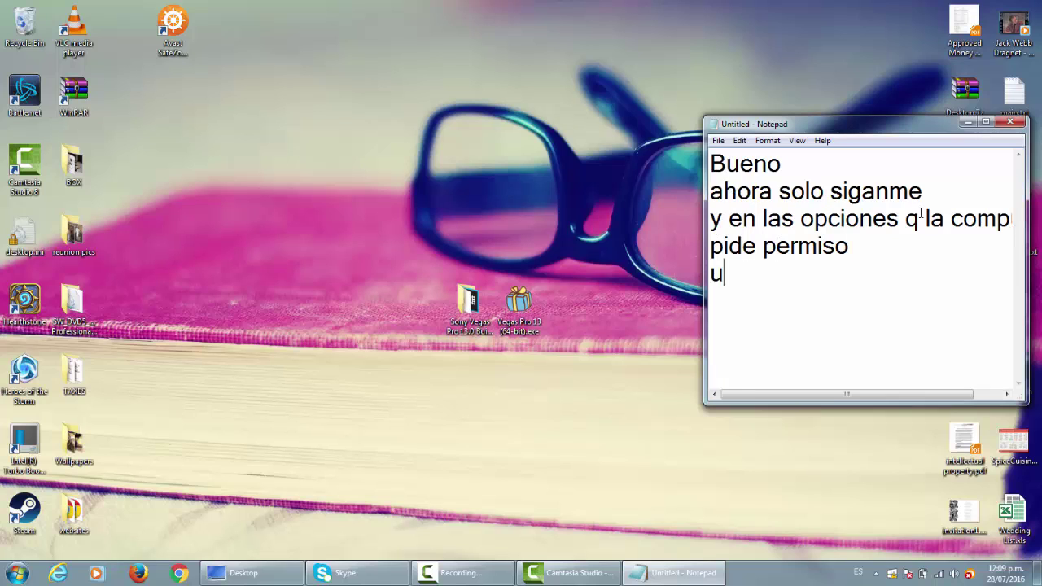
pyautogui.write('o')
# Step: Continue the note with the lines "ustedes den que si para" and "permitir"
pyautogui.press('Return')
pyautogui.write('ustedes den')
pyautogui.press('BackSpace')
pyautogui.write('s den q')
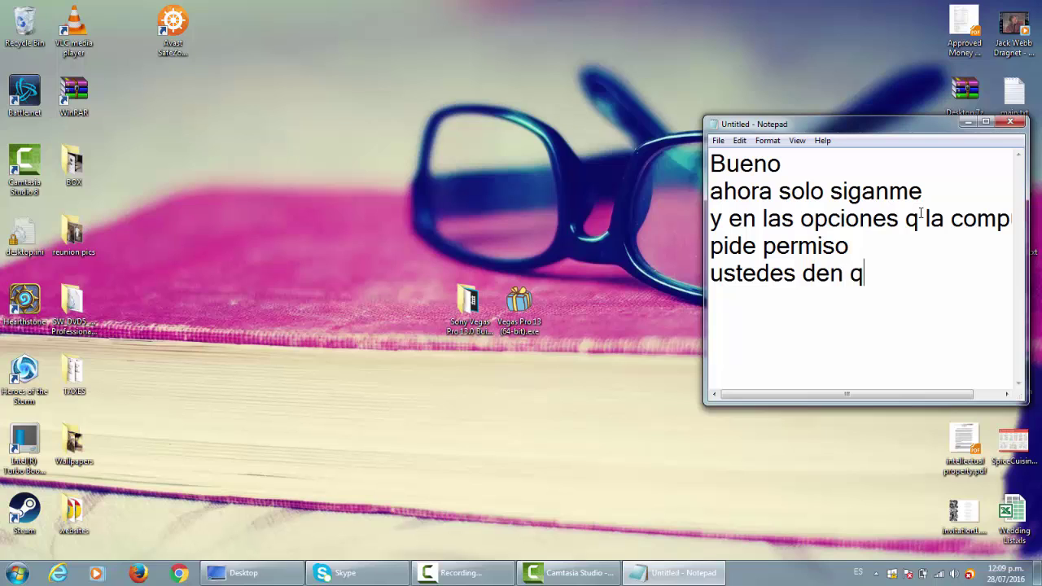
pyautogui.write('ue si')
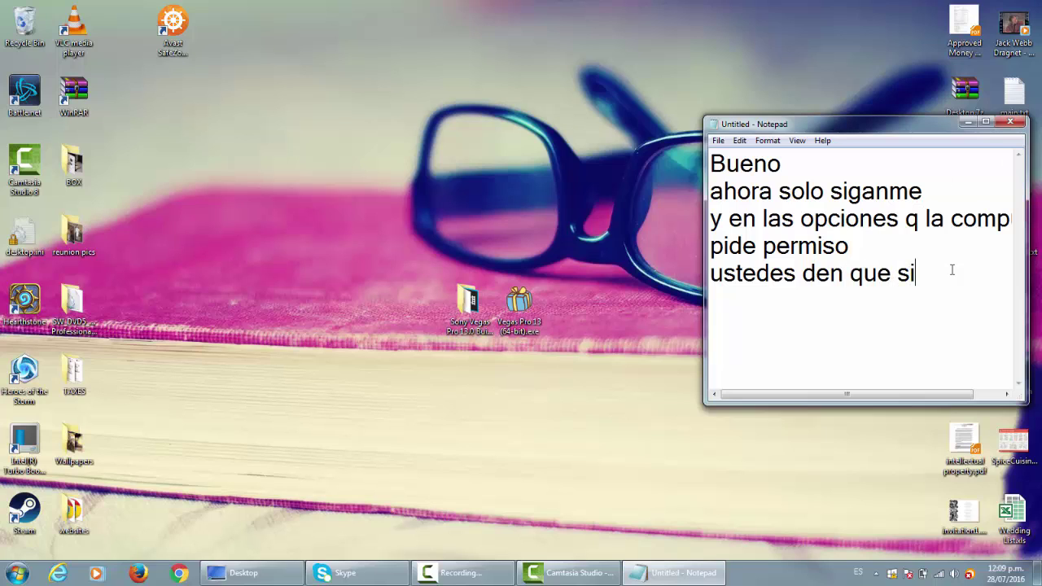
pyautogui.write(' para perm')
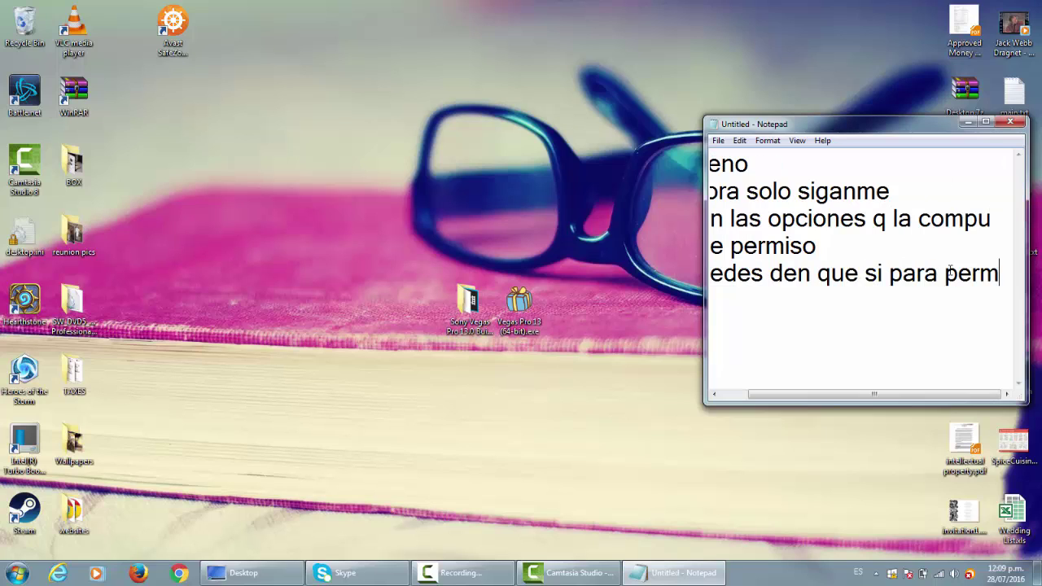
pyautogui.press('BackSpace')
pyautogui.press('BackSpace')
pyautogui.press('BackSpace')
pyautogui.press('Return')
pyautogui.write('permitir')
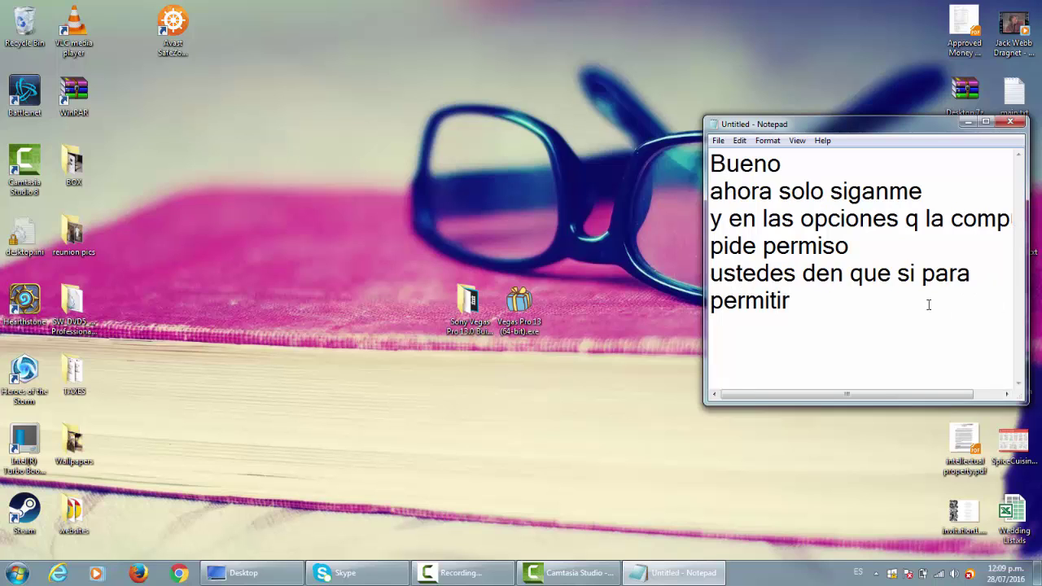
# Step: Erase the whole note and open the Sony Vegas Pro 13.0 Build 310 (64-bit) PreCracked folder on the desktop
pyautogui.hotkey('ctrl', 'a')
pyautogui.press('BackSpace')
pyautogui.click(474, 305)
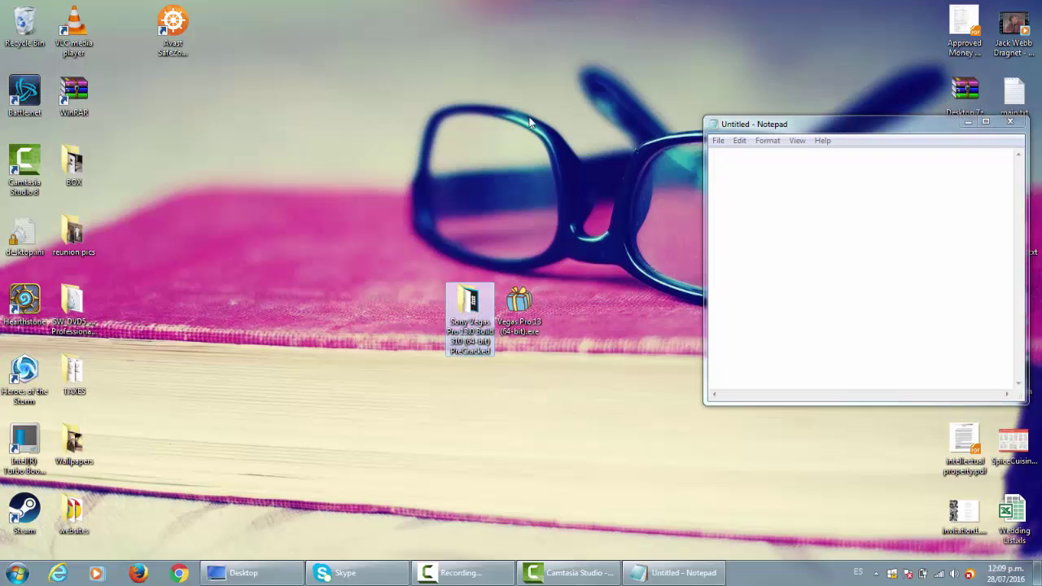
pyautogui.doubleClick(475, 306)
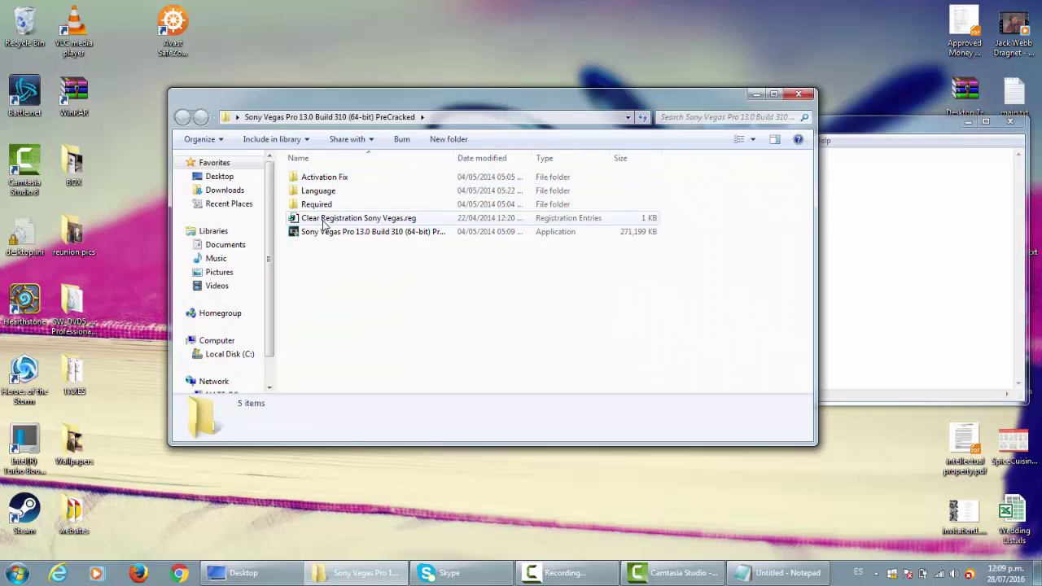
# Step: Merge Clear Registration Sony Vegas.reg into the registry, allowing it to run and accepting the confirmations
pyautogui.click(324, 220)
pyautogui.rightClick(324, 224)
pyautogui.click(349, 233)
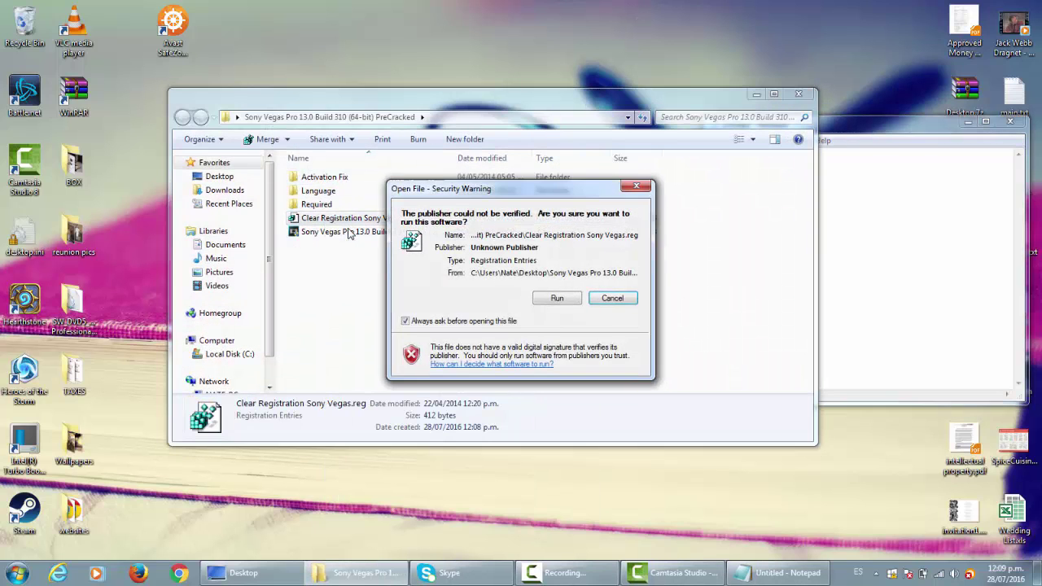
pyautogui.click(556, 303)
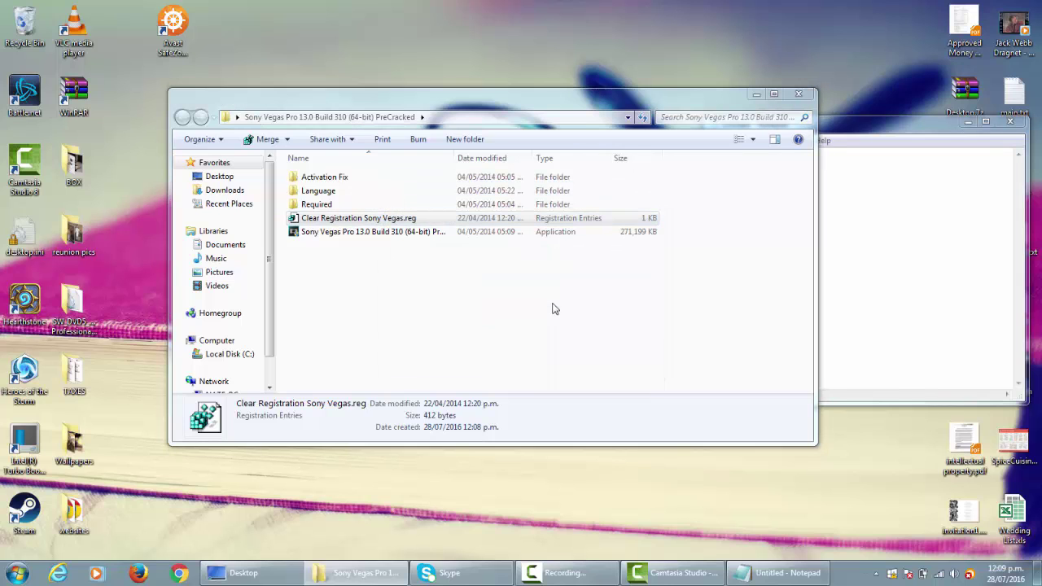
pyautogui.click(617, 308)
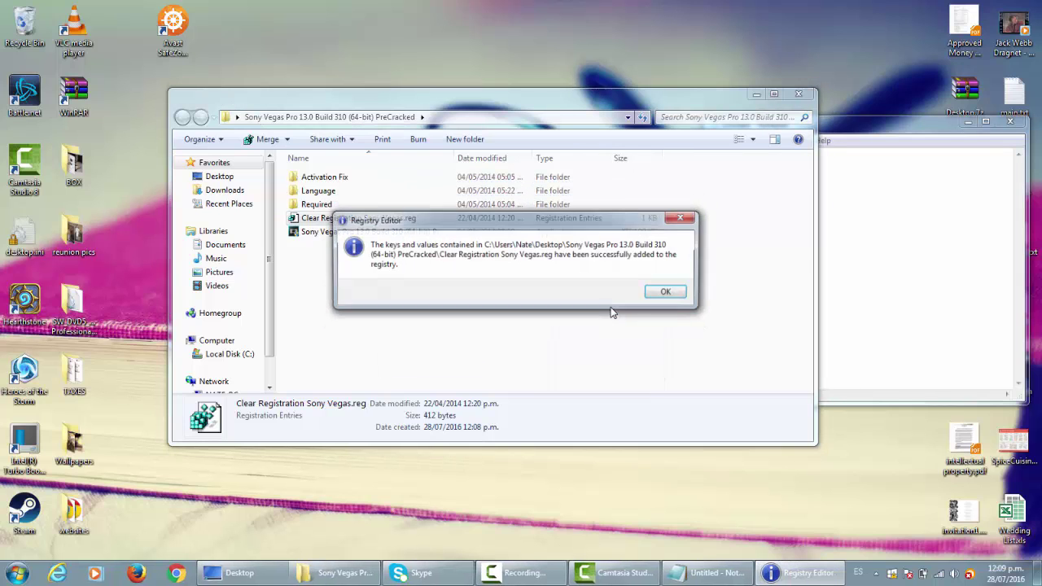
pyautogui.click(667, 293)
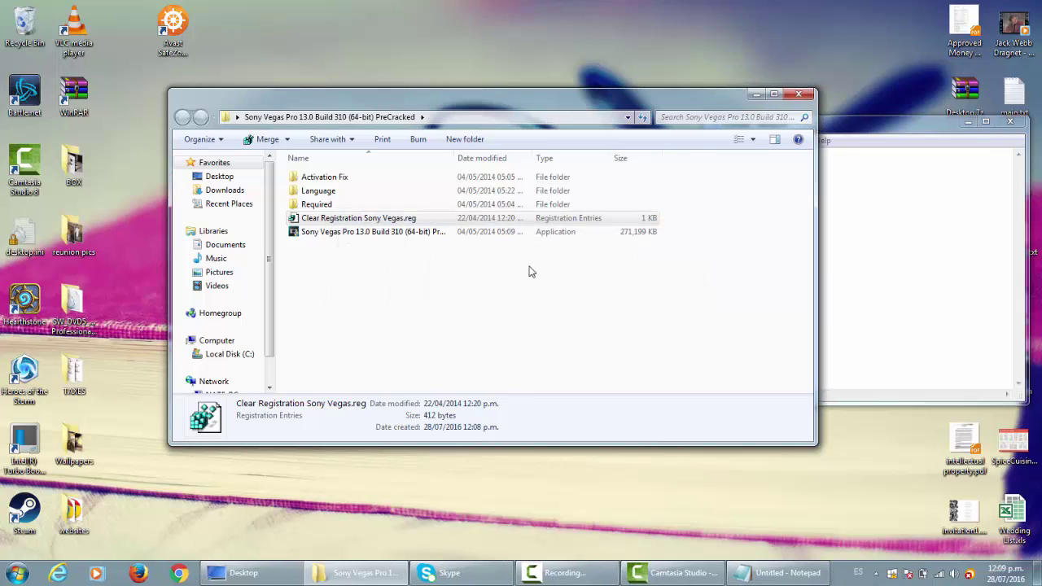
# Step: Run the Sony Vegas Pro 13.0 Build 310 (64-bit) installer application from the folder
pyautogui.click(378, 234)
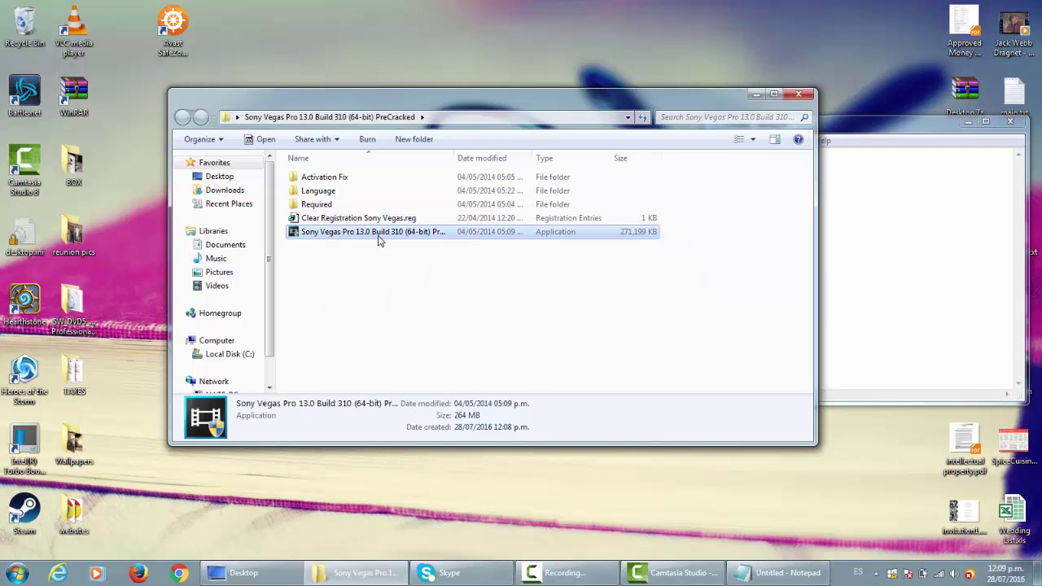
pyautogui.rightClick(379, 238)
pyautogui.click(409, 232)
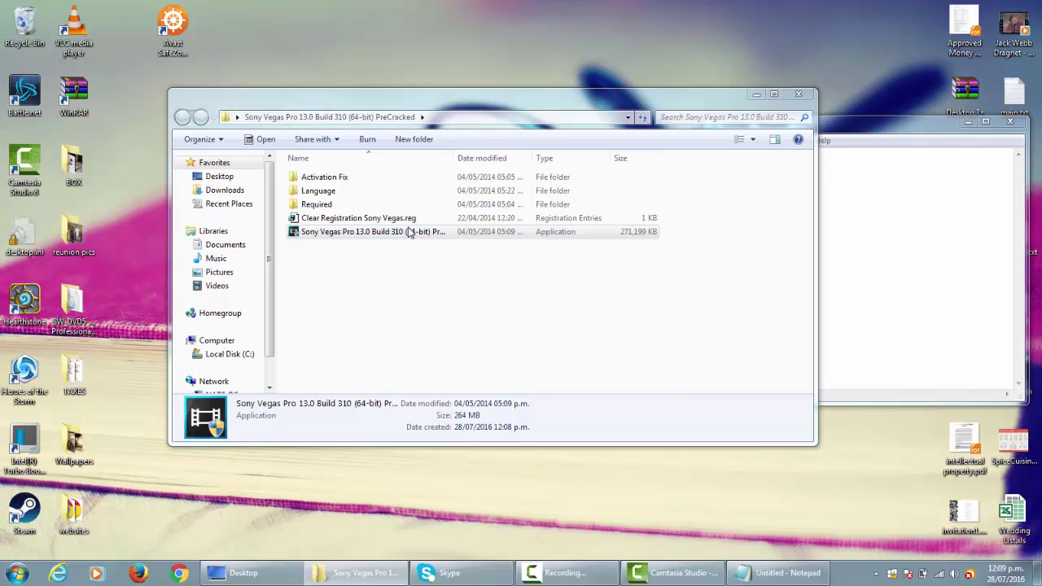
pyautogui.doubleClick(411, 232)
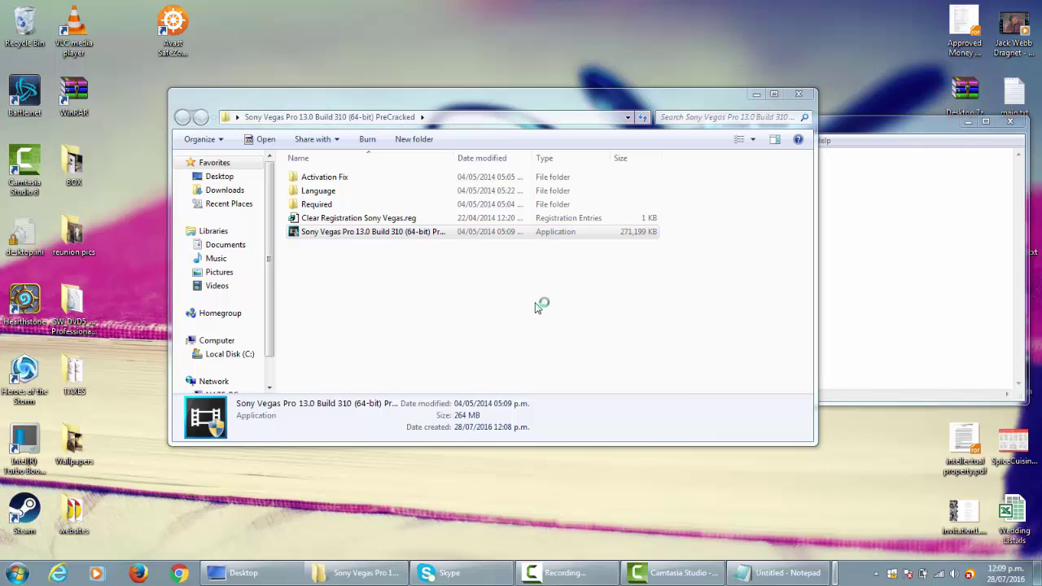
# Step: Write "elijan el idioma que quieran" in the Notepad note
pyautogui.click(833, 281)
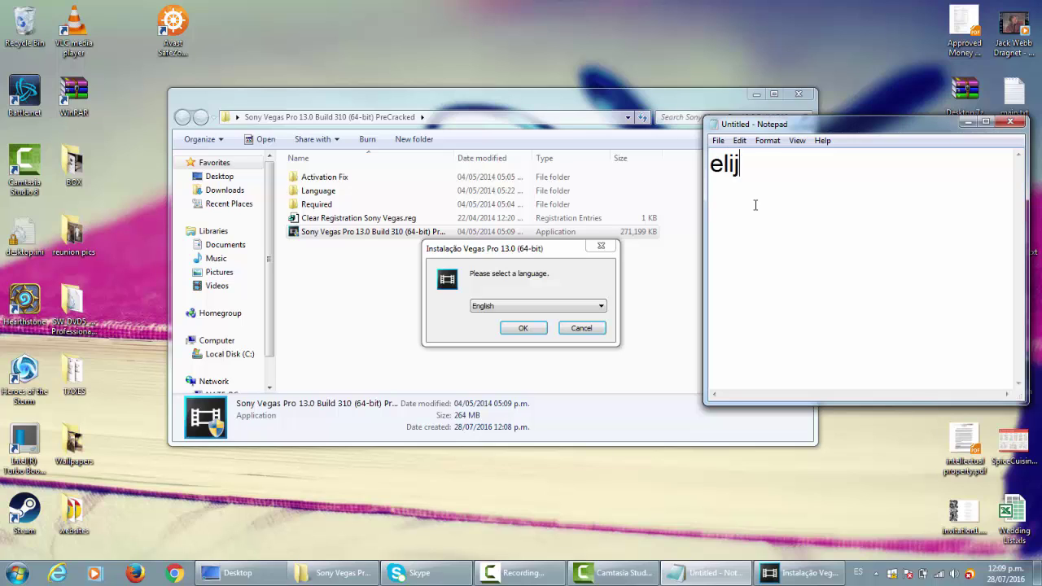
pyautogui.write('elijan el idion')
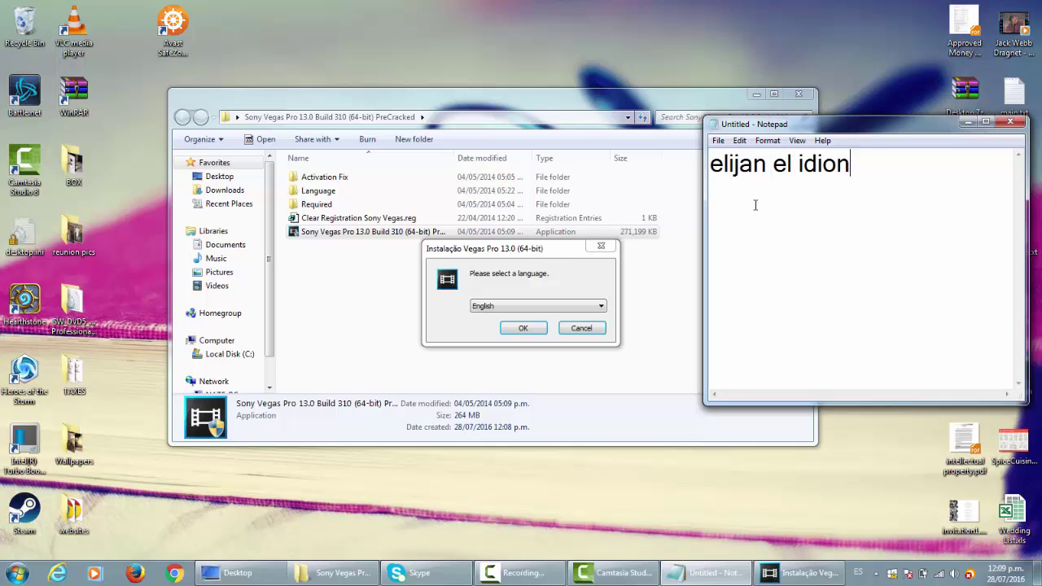
pyautogui.press('BackSpace')
pyautogui.write('ma que quierna')
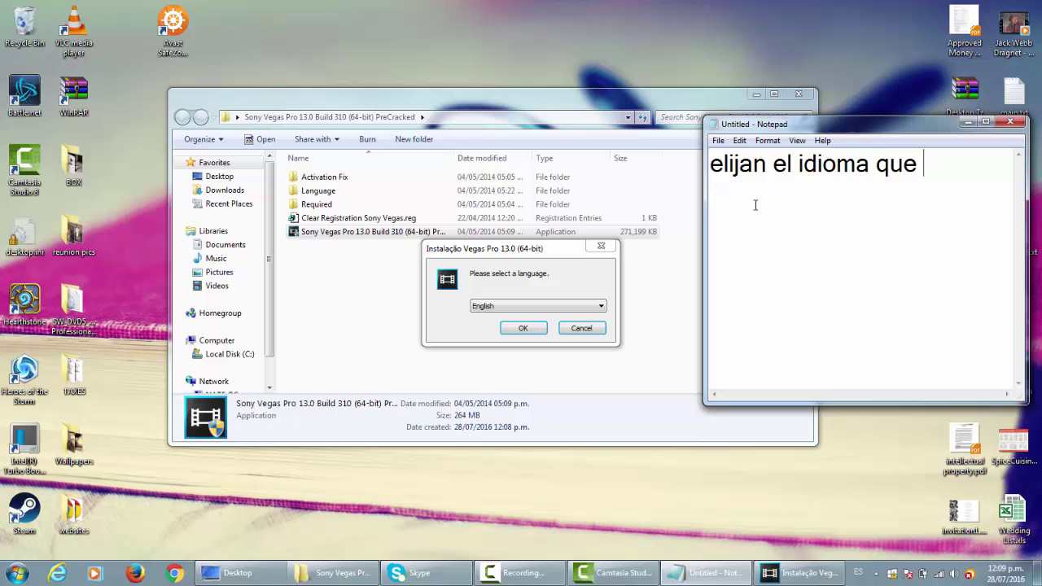
pyautogui.press('BackSpace')
pyautogui.press('BackSpace')
pyautogui.press('BackSpace')
pyautogui.write('ran')
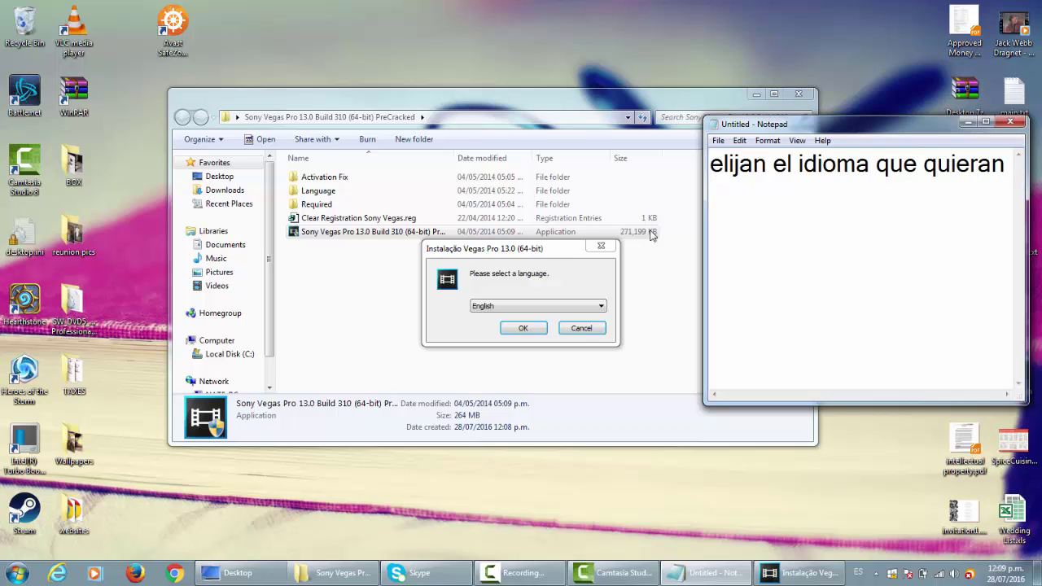
# Step: Choose Spanish (Español) as the installer language and continue to the setup wizard
pyautogui.click(531, 315)
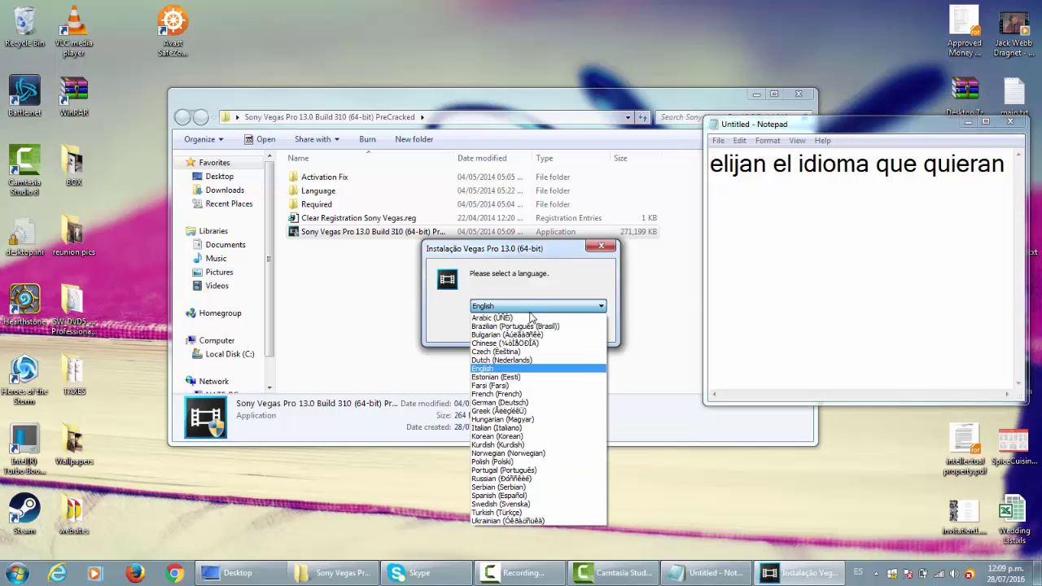
pyautogui.click(501, 495)
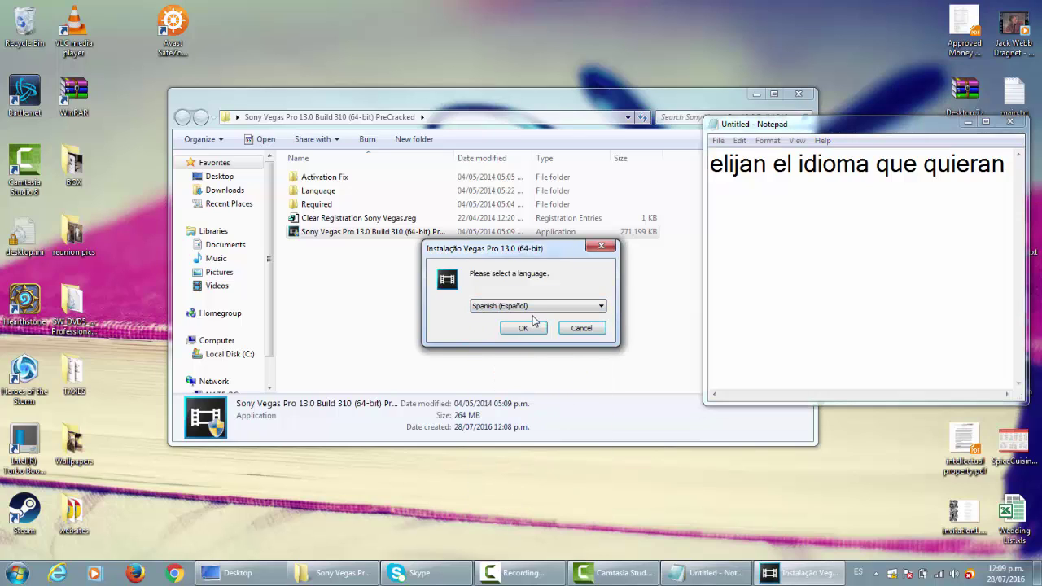
pyautogui.click(968, 135)
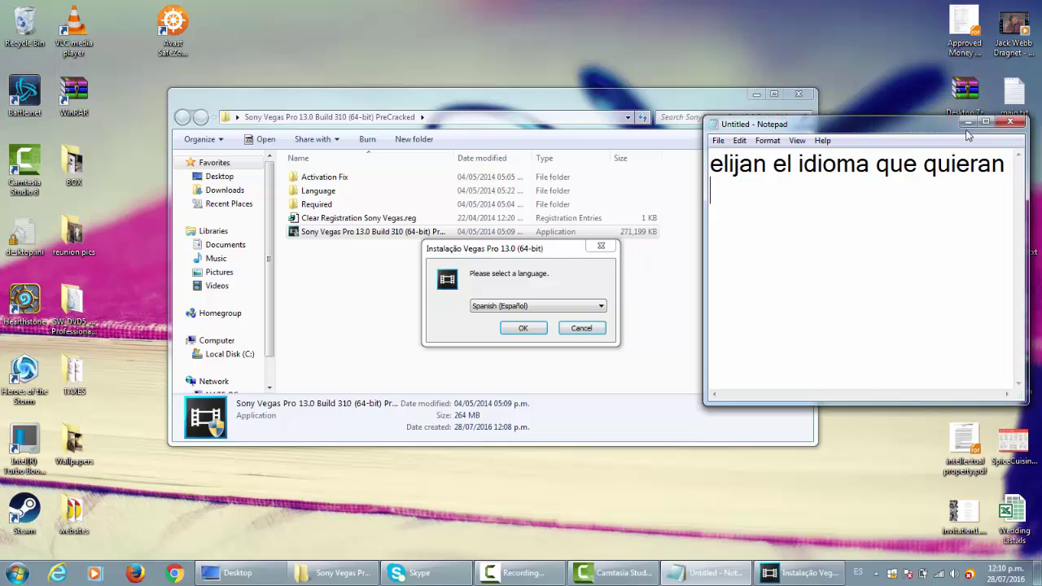
pyautogui.click(524, 328)
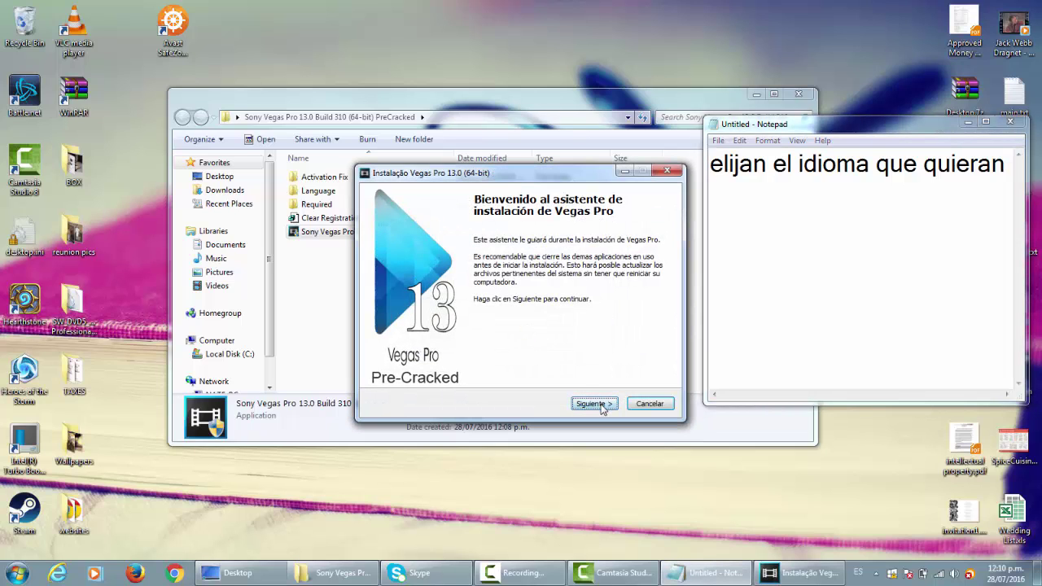
# Step: Replace the note's text with "y den en siguiente a lo demas"
pyautogui.moveTo(1007, 167); pyautogui.dragTo(613, 160)
pyautogui.press('BackSpace')
pyautogui.write('y den')
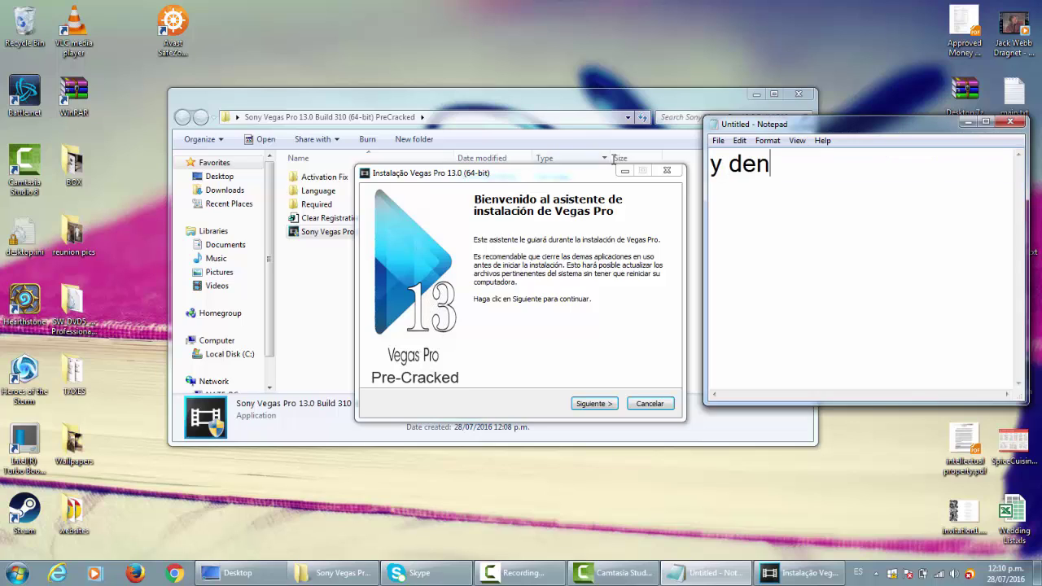
pyautogui.write(' en siguiente a ')
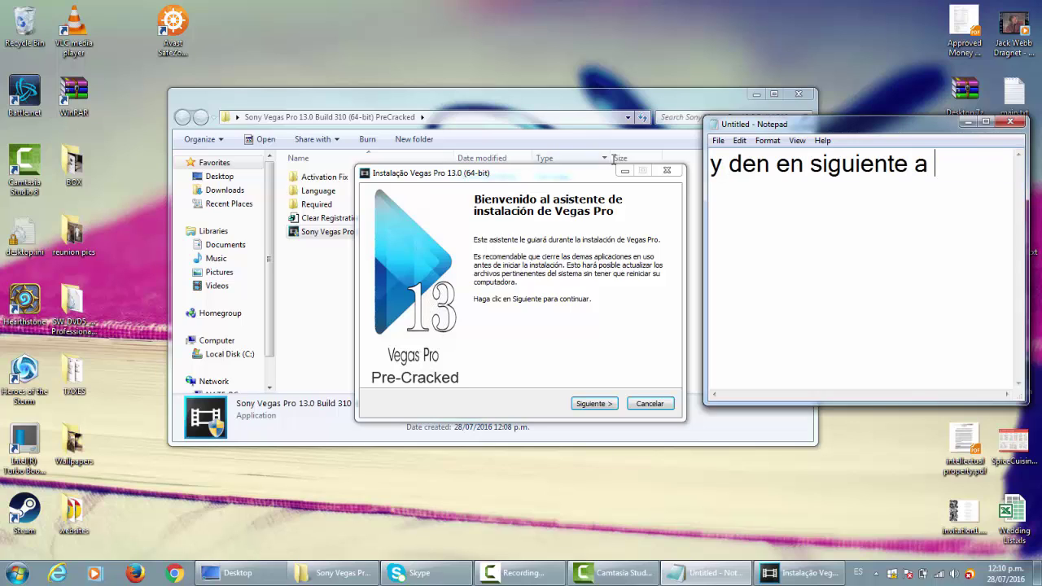
pyautogui.write('los')
pyautogui.press('BackSpace')
pyautogui.write('demas')
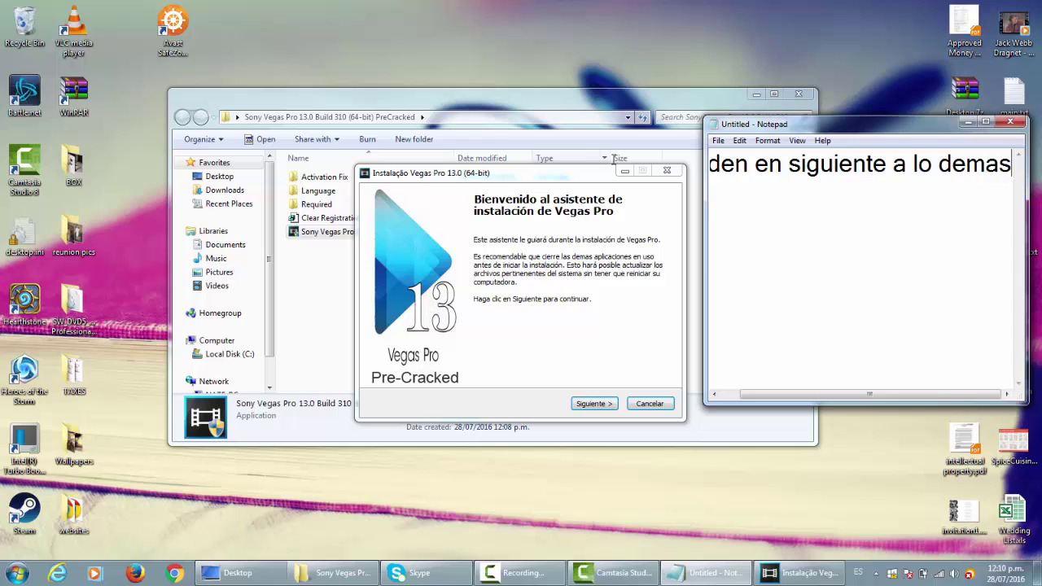
# Step: Erase the sentence about "siguiente" so the note is empty
pyautogui.moveTo(1013, 164); pyautogui.dragTo(771, 164)
pyautogui.click(772, 163)
pyautogui.press('BackSpace')
pyautogui.press('BackSpace')
pyautogui.press('BackSpace')
pyautogui.press('BackSpace')
pyautogui.press('BackSpace')
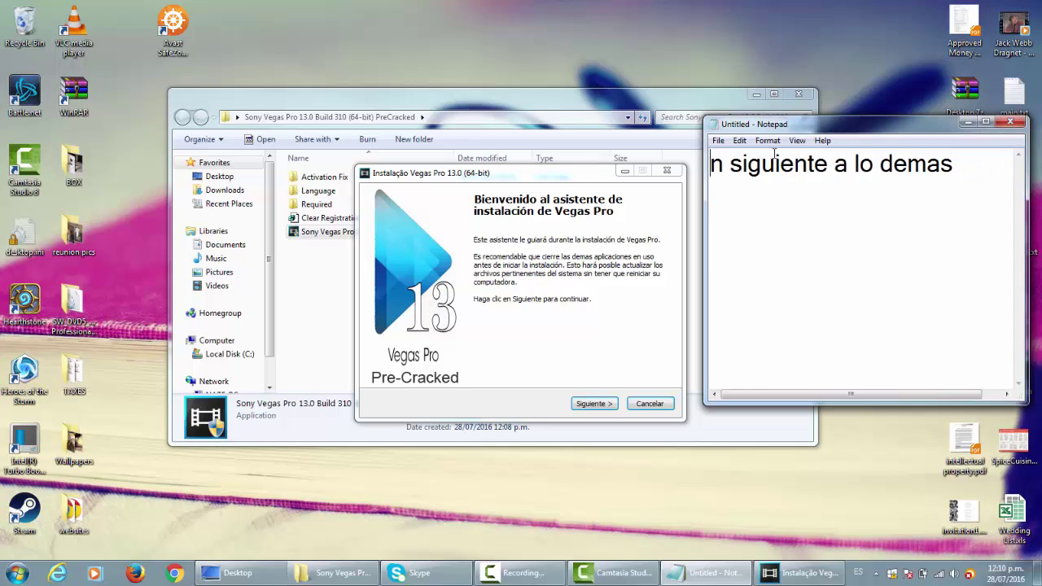
pyautogui.press('Down')
pyautogui.hotkey('ctrl', 'a')
pyautogui.press('BackSpace')
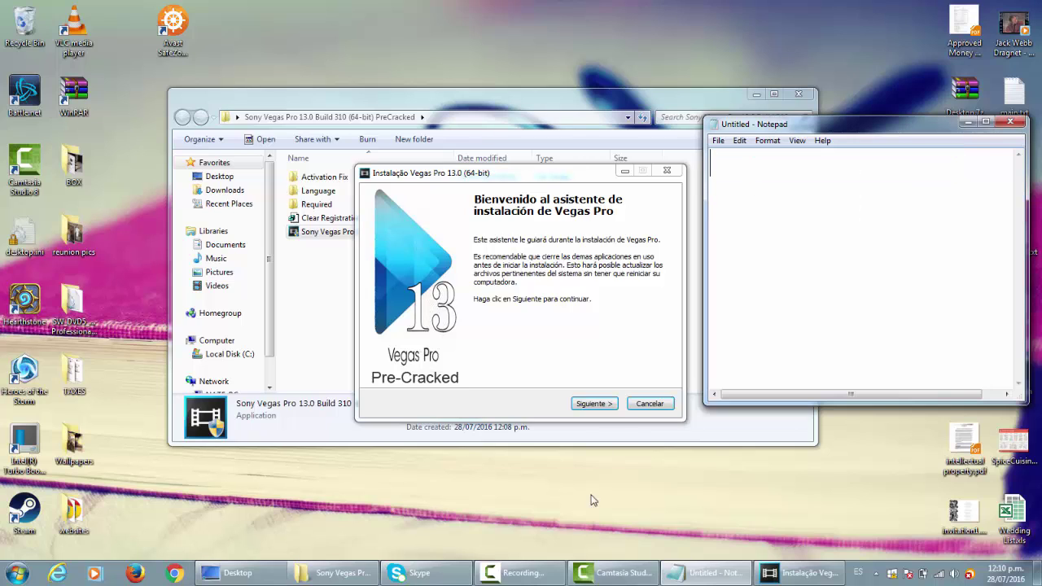
# Step: Advance the setup wizard to the installation summary and write "instalar" in the Notepad note
pyautogui.click(594, 404)
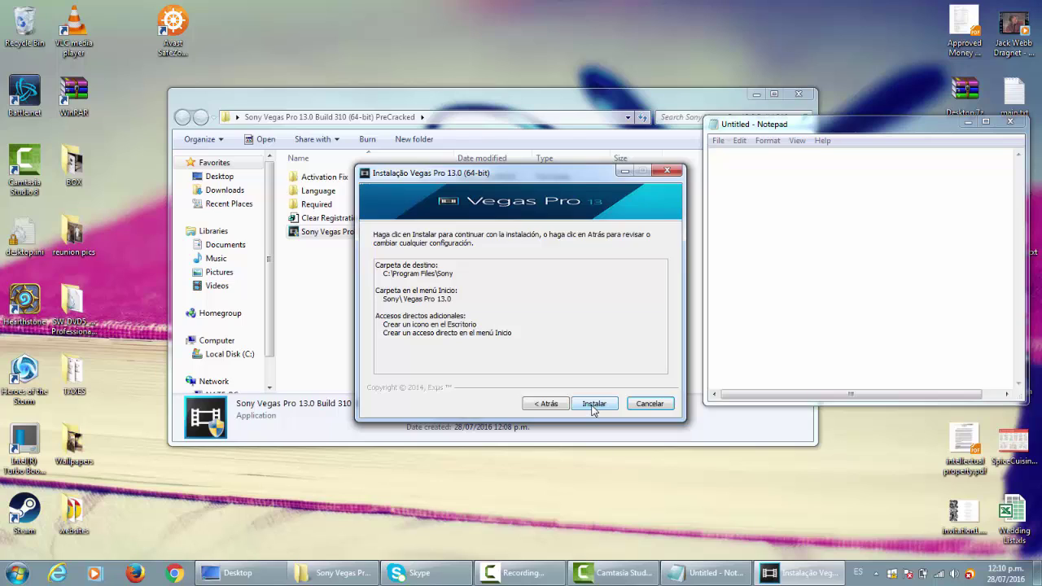
pyautogui.click(795, 172)
pyautogui.write('ins')
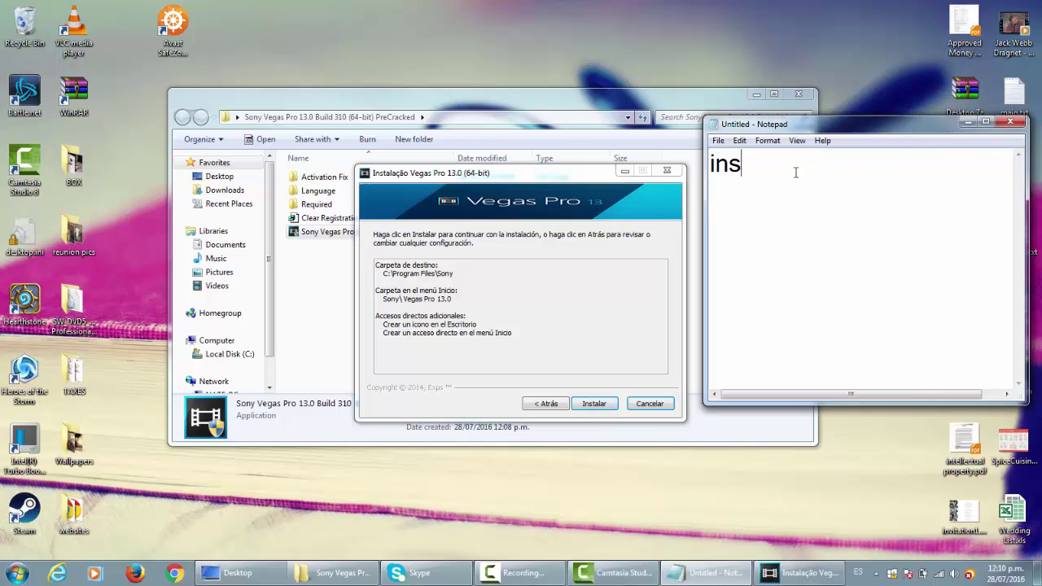
pyautogui.write('talaer')
pyautogui.press('BackSpace')
pyautogui.press('BackSpace')
# Step: Start installing Vegas Pro and clear the text from the Notepad note
pyautogui.click(603, 411)
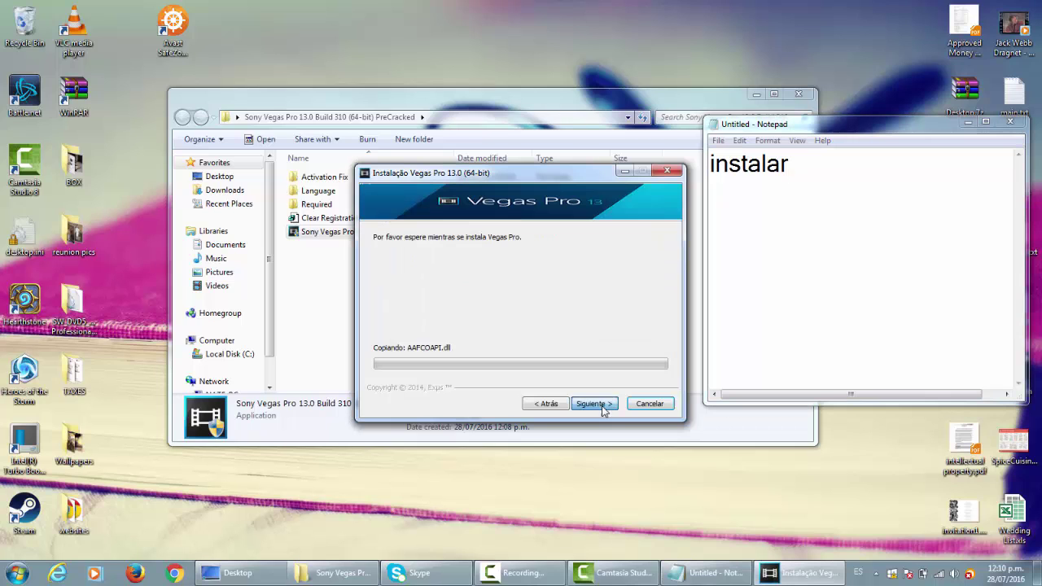
pyautogui.click(798, 142)
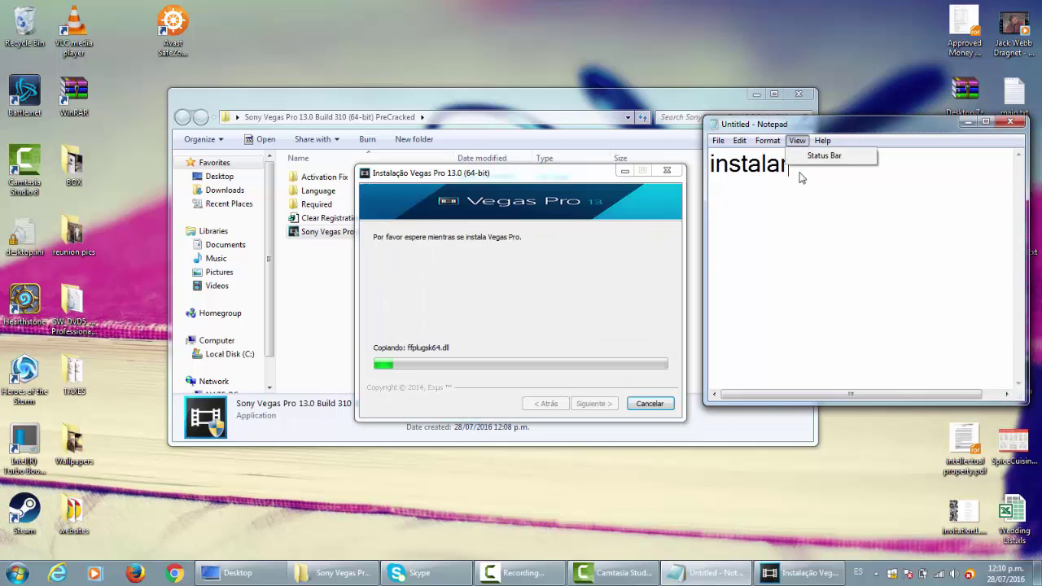
pyautogui.click(798, 167)
pyautogui.hotkey('ctrl', 'a')
pyautogui.press('BackSpace')
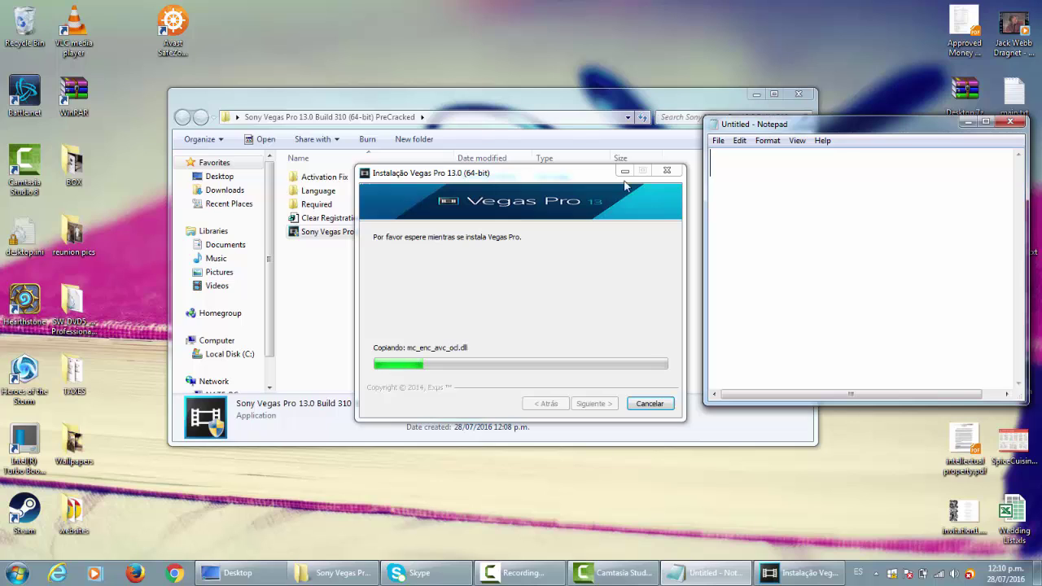
pyautogui.click(507, 244)
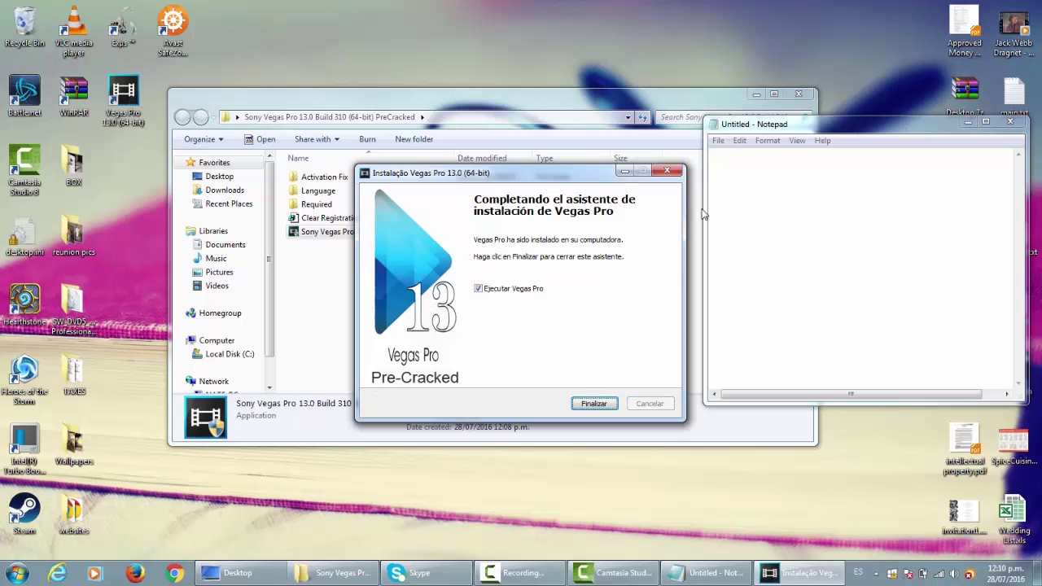
# Step: Write "y finalizar" in the note and finish the setup wizard with the option to run Vegas Pro enabled
pyautogui.click(772, 242)
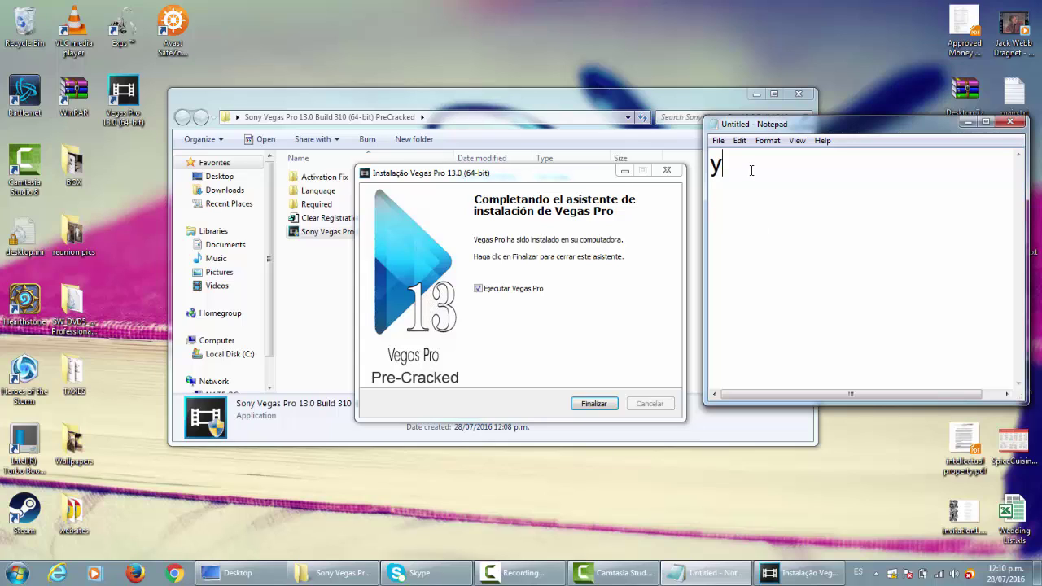
pyautogui.write('y finalizar')
pyautogui.click(595, 404)
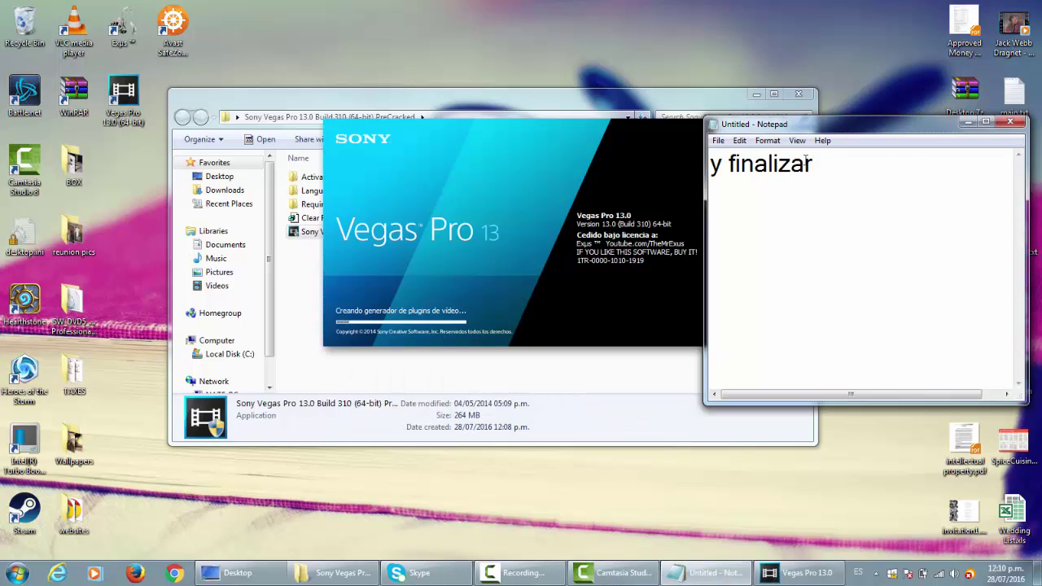
# Step: Replace the note's text with "ahora ya esta" and close Vegas Pro
pyautogui.moveTo(824, 163); pyautogui.dragTo(711, 166)
pyautogui.press('BackSpace')
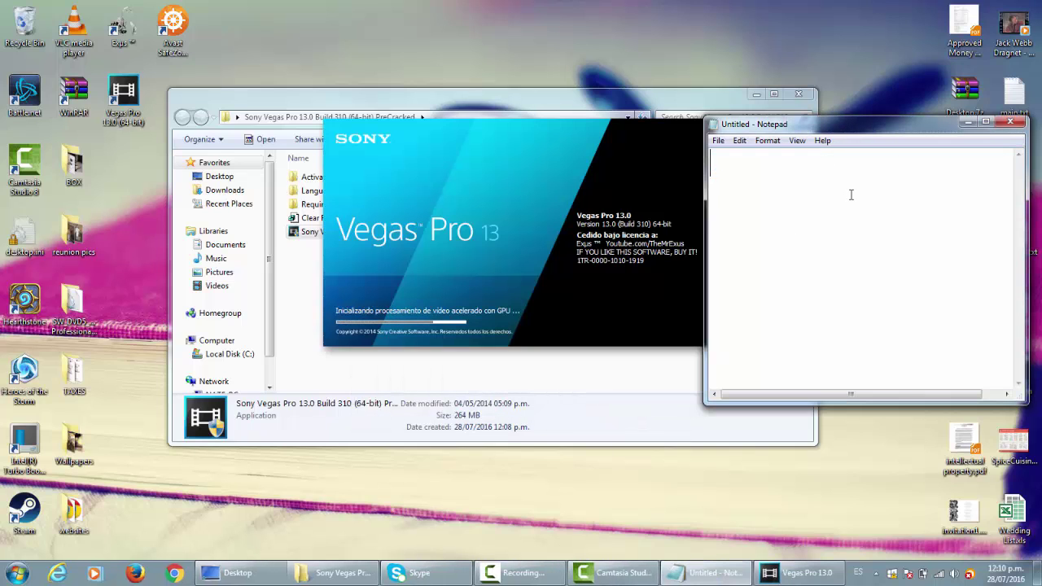
pyautogui.write('ahora ')
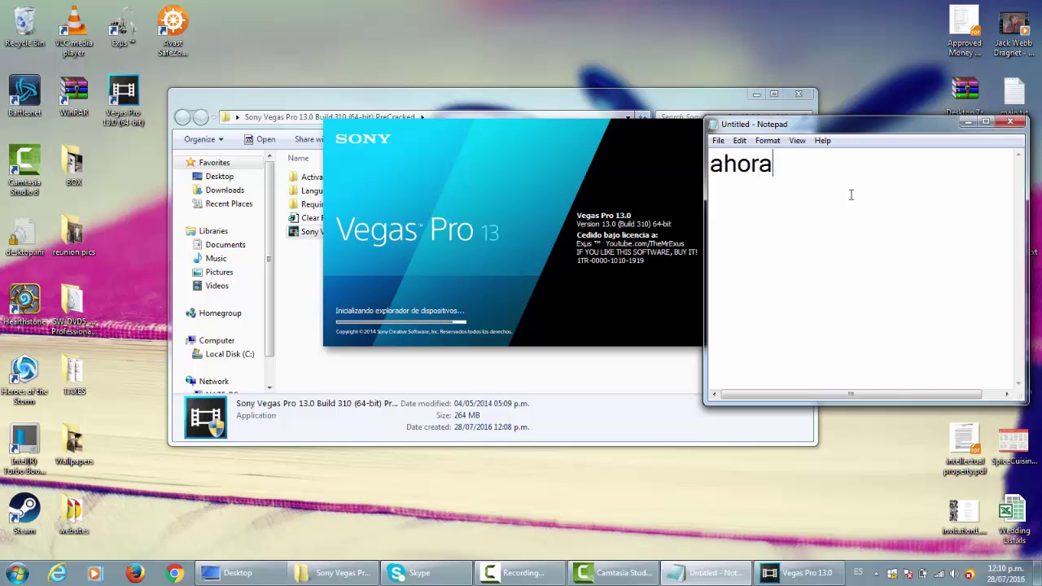
pyautogui.write('a mi se me e')
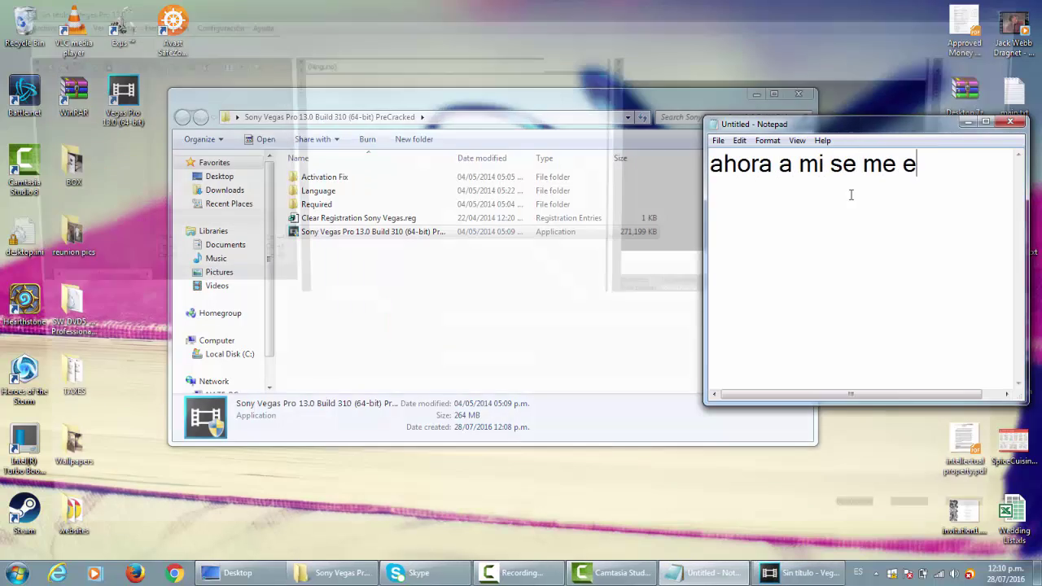
pyautogui.write('sta abier')
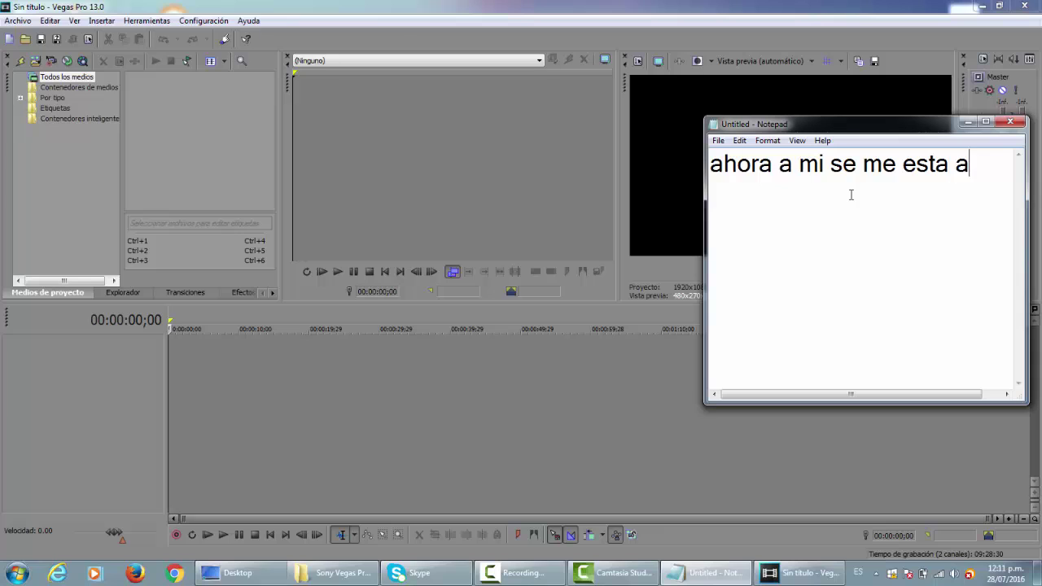
pyautogui.press('BackSpace')
pyautogui.press('BackSpace')
pyautogui.press('BackSpace')
pyautogui.press('BackSpace')
pyautogui.press('BackSpace')
pyautogui.press('BackSpace')
pyautogui.press('BackSpace')
pyautogui.press('BackSpace')
pyautogui.press('BackSpace')
pyautogui.press('BackSpace')
pyautogui.press('BackSpace')
pyautogui.press('BackSpace')
pyautogui.press('BackSpace')
pyautogui.press('BackSpace')
pyautogui.press('BackSpace')
pyautogui.press('BackSpace')
pyautogui.press('BackSpace')
pyautogui.press('BackSpace')
pyautogui.press('BackSpace')
pyautogui.press('BackSpace')
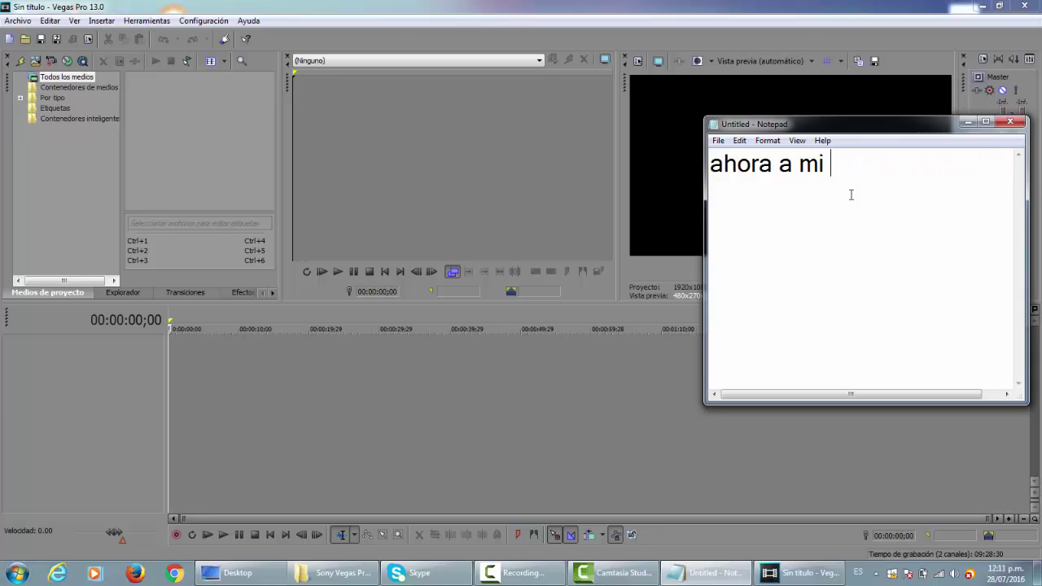
pyautogui.press('BackSpace')
pyautogui.write('ya esta')
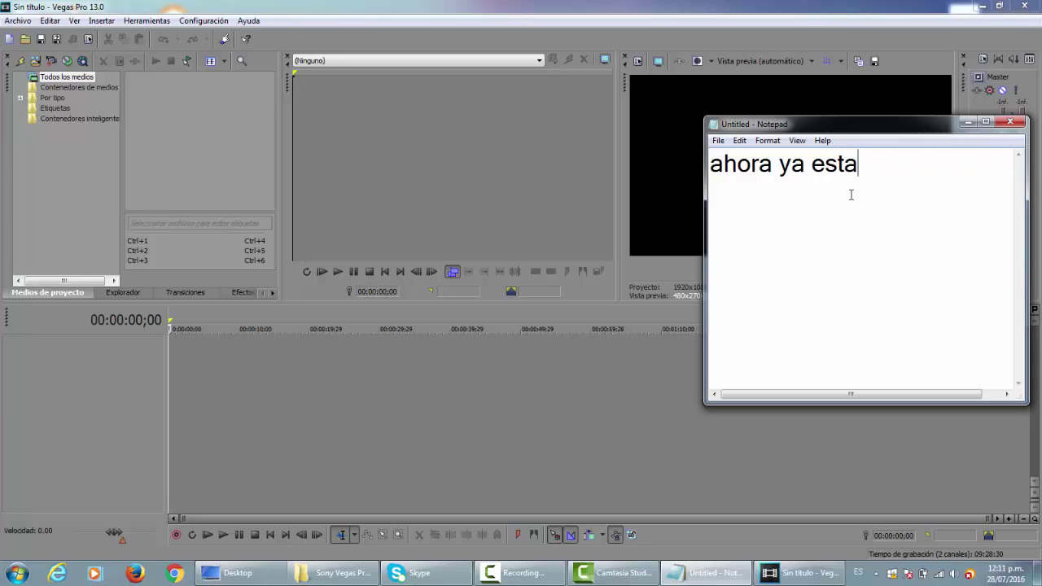
pyautogui.click(1022, 7)
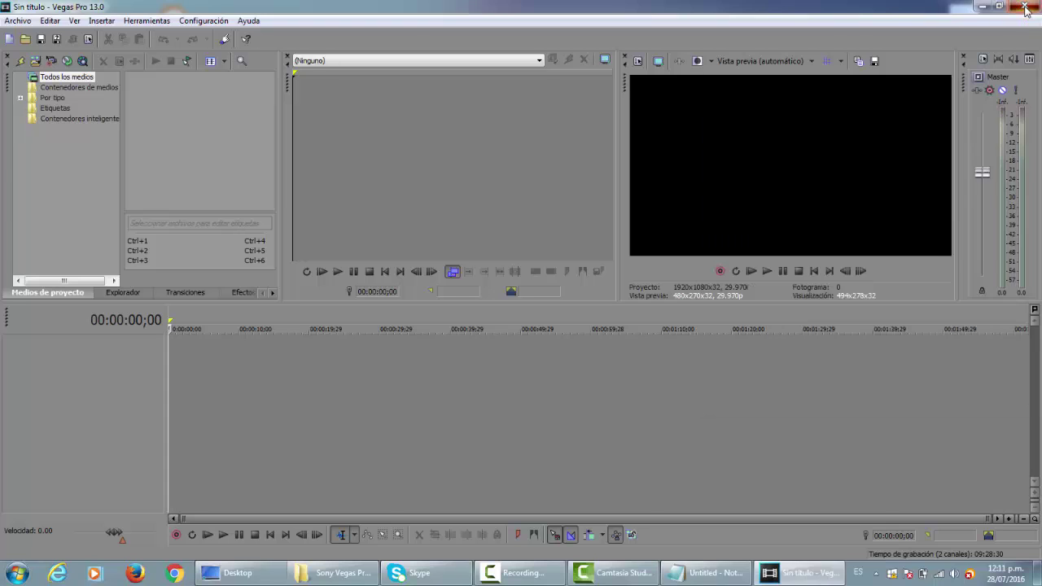
# Step: Replace the note's text with "pero si a ti te sale" and, on a second line, "un cuadro de que"
pyautogui.moveTo(873, 155); pyautogui.dragTo(637, 132)
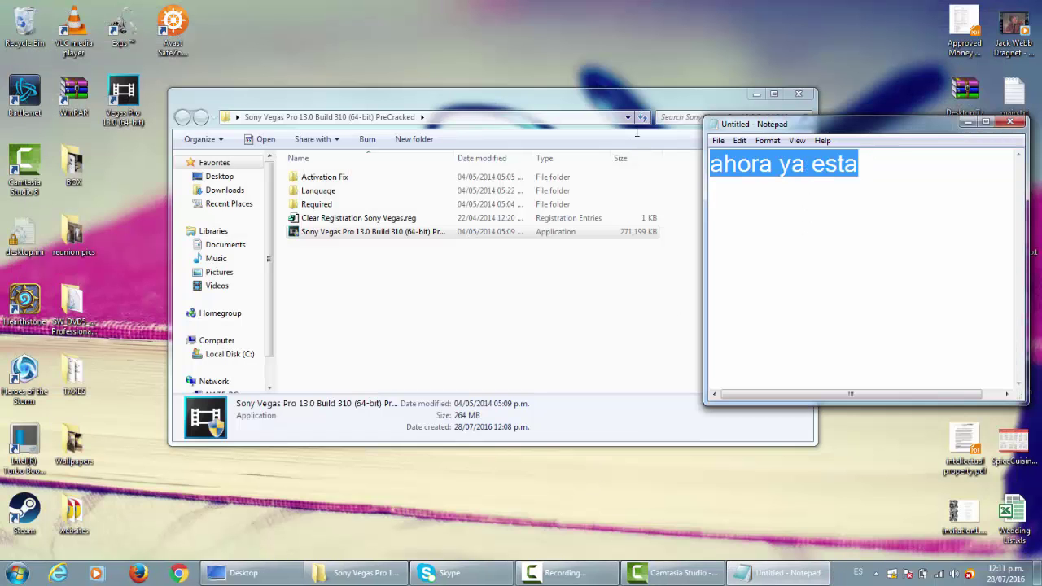
pyautogui.write('pero si a t')
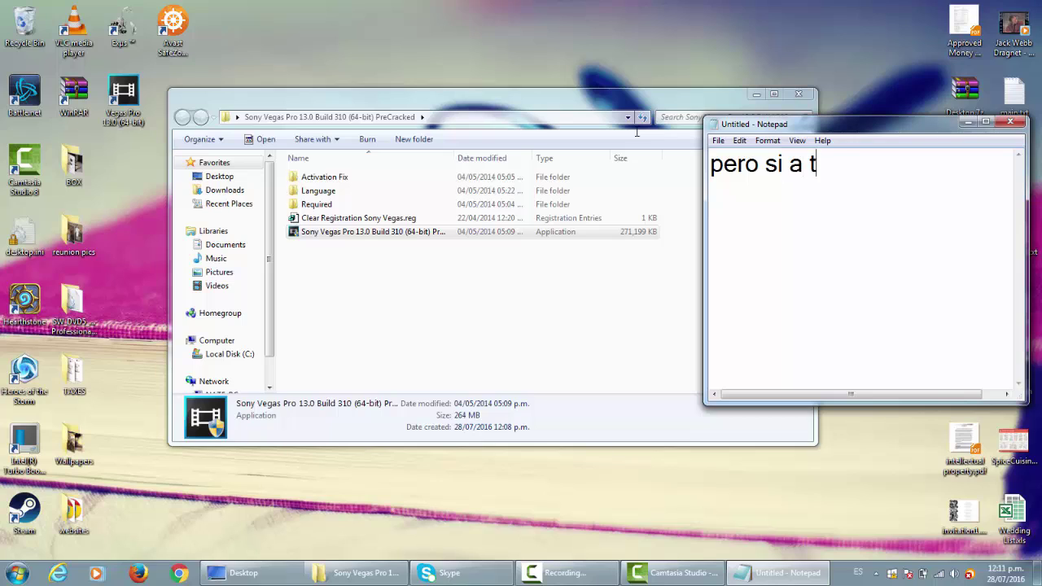
pyautogui.write('i te sale')
pyautogui.press('Return')
pyautogui.write('un')
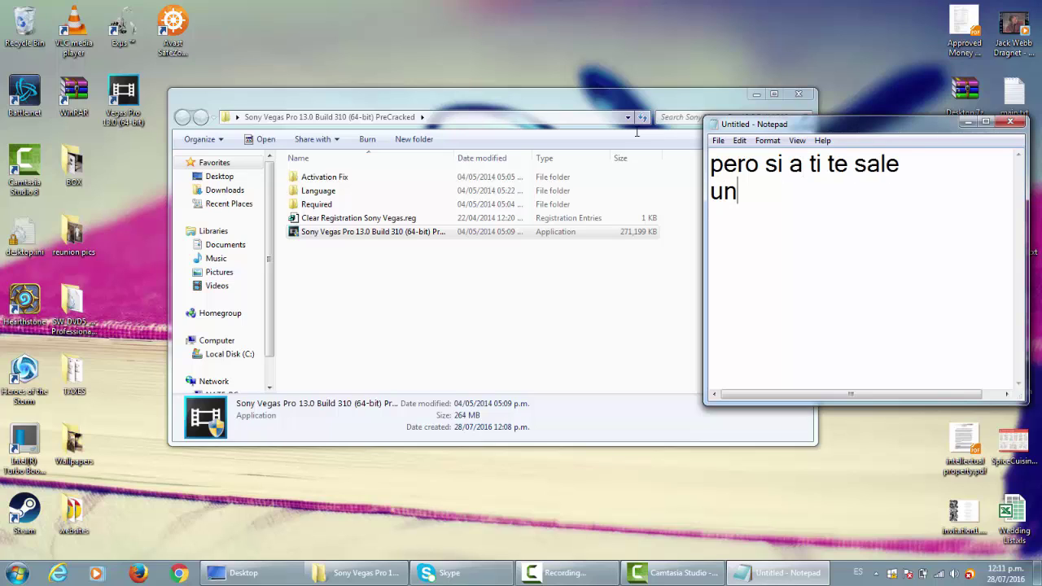
pyautogui.write(' cuadro de que')
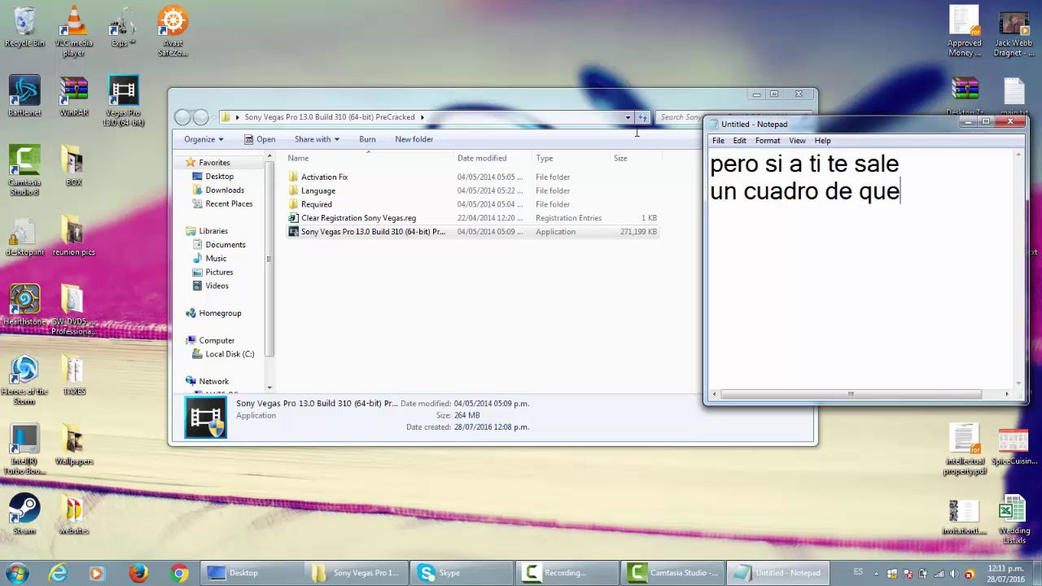
pyautogui.write(' vergas no')
pyautogui.press('BackSpace')
pyautogui.press('BackSpace')
pyautogui.press('BackSpace')
pyautogui.press('BackSpace')
pyautogui.press('BackSpace')
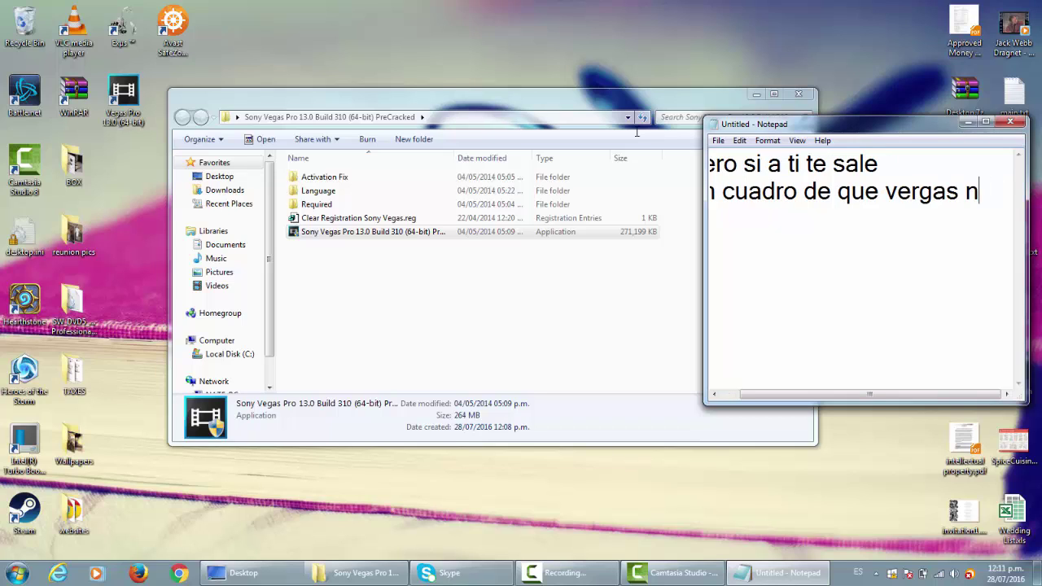
pyautogui.press('BackSpace')
pyautogui.press('BackSpace')
pyautogui.press('BackSpace')
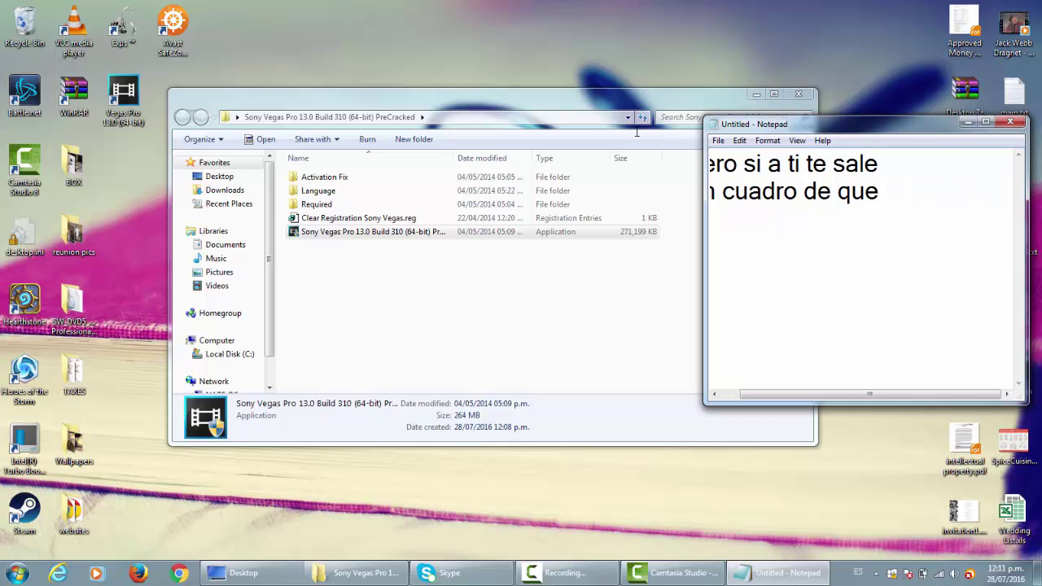
# Step: Move the Notepad window over the folder window and continue the note with "vegas no funciona" on a third line
pyautogui.write('DD v')
pyautogui.click(638, 135)
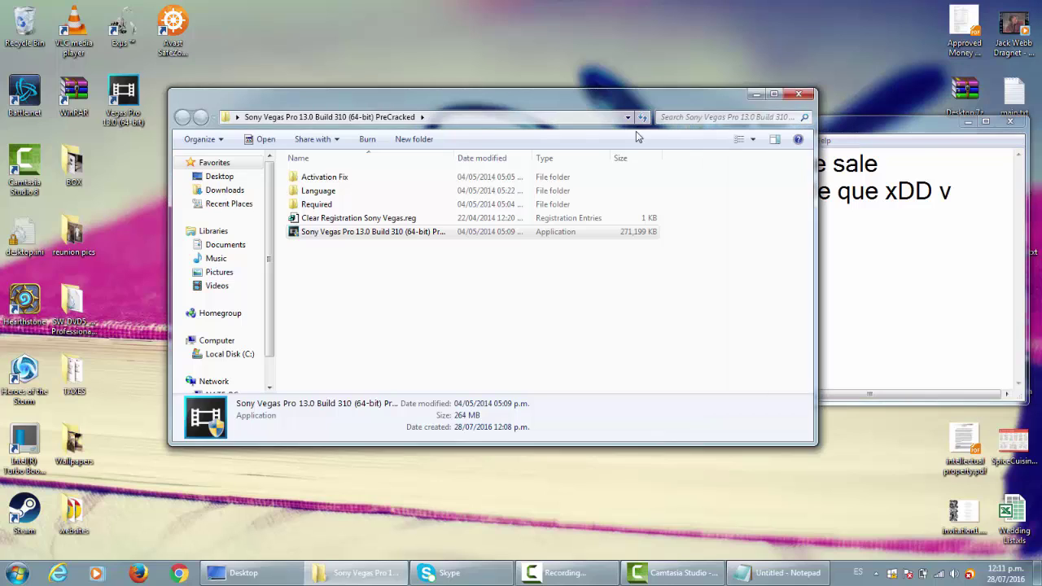
pyautogui.click(903, 261)
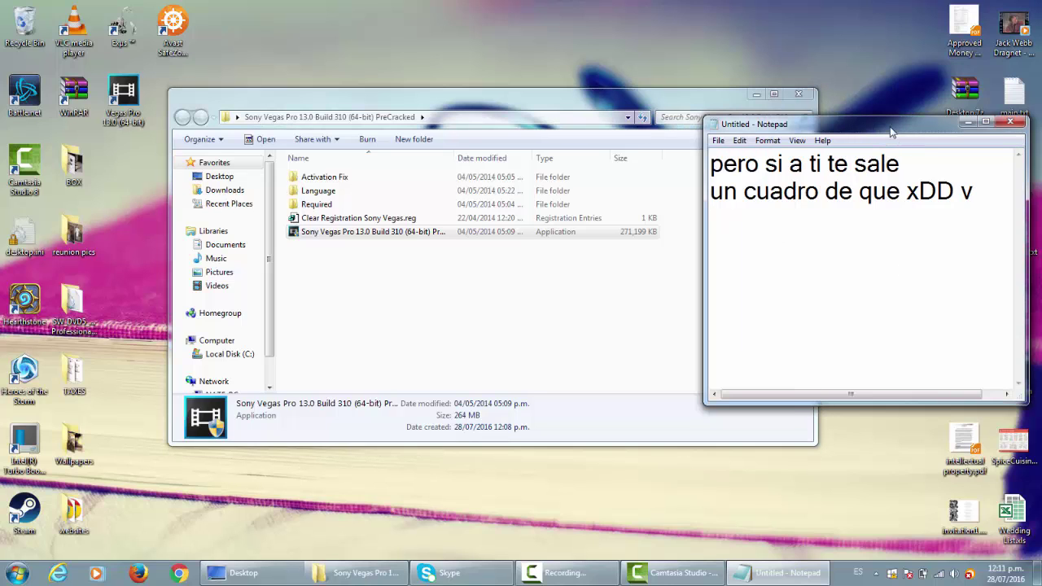
pyautogui.moveTo(892, 132); pyautogui.dragTo(729, 139)
pyautogui.press('BackSpace')
pyautogui.press('BackSpace')
pyautogui.press('BackSpace')
pyautogui.press('BackSpace')
pyautogui.press('BackSpace')
pyautogui.press('BackSpace')
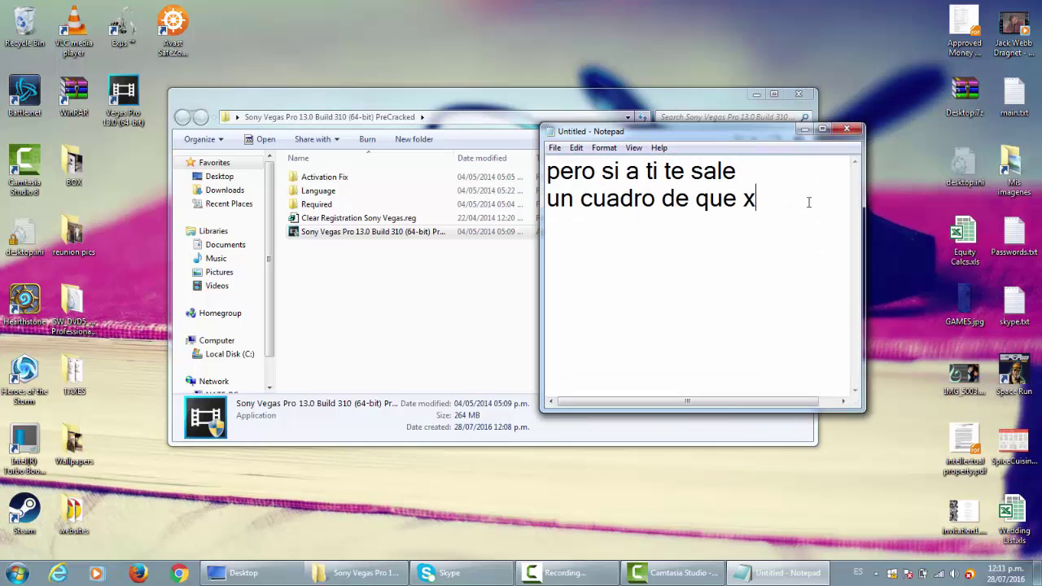
pyautogui.write('vegas noo')
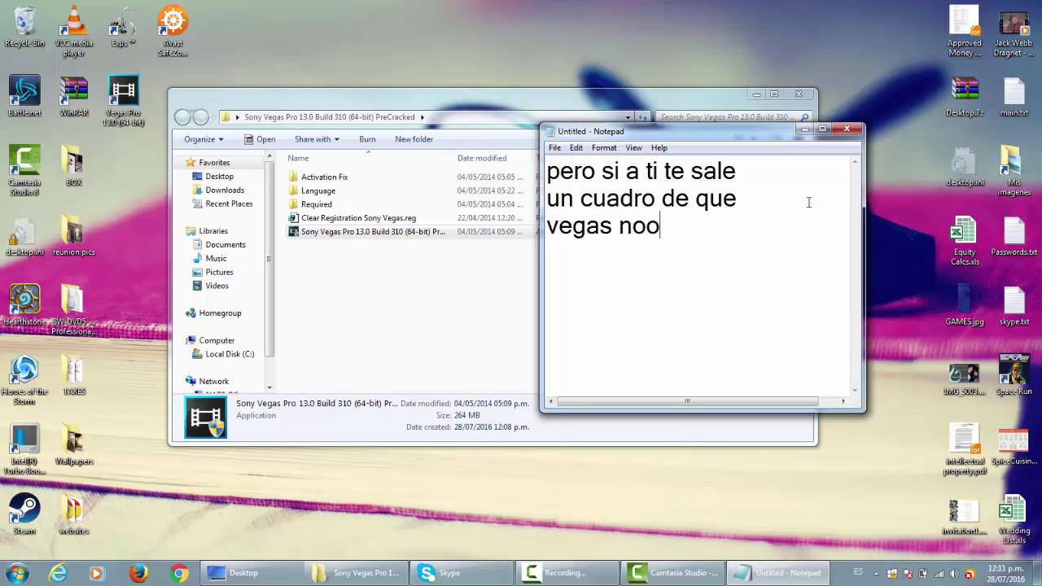
pyautogui.press('BackSpace')
pyautogui.write('funcionas')
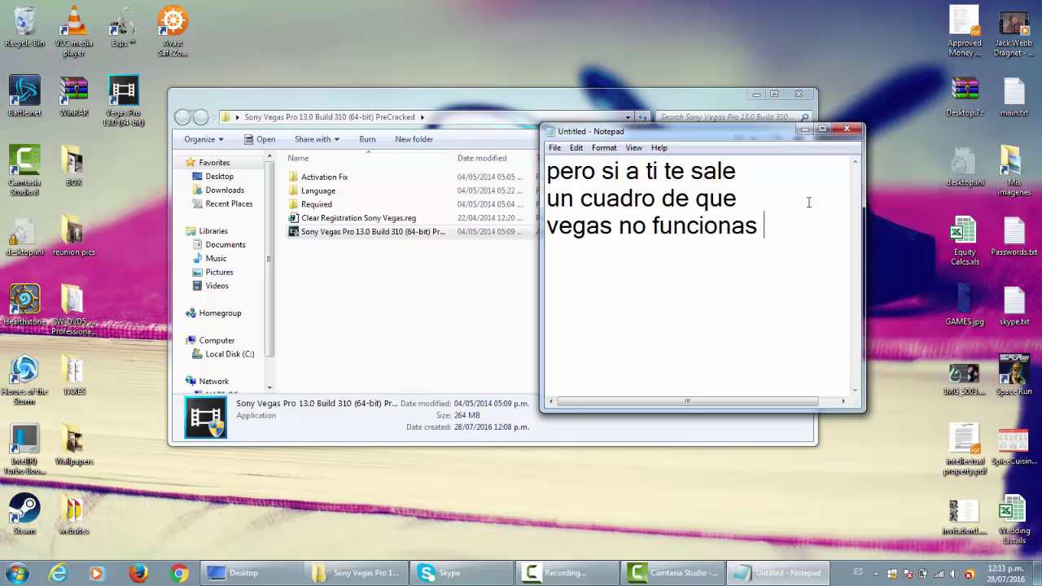
pyautogui.press('BackSpace')
pyautogui.press('Return')
# Step: Maximize Notepad and append "solo vete a" to the note's third line
pyautogui.click(823, 129)
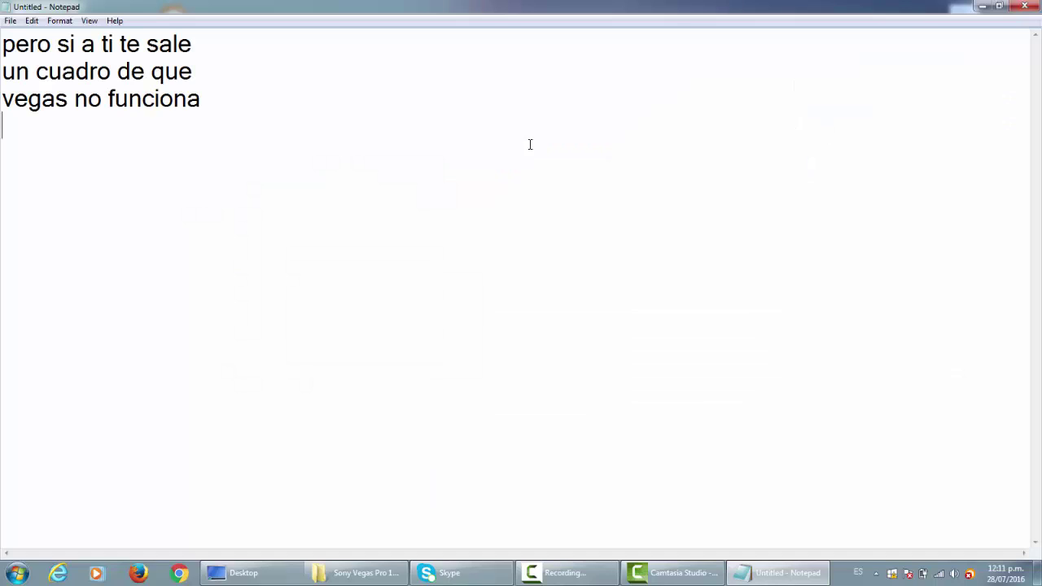
pyautogui.write('solo bb')
pyautogui.press('BackSpace')
pyautogui.write('vete a')
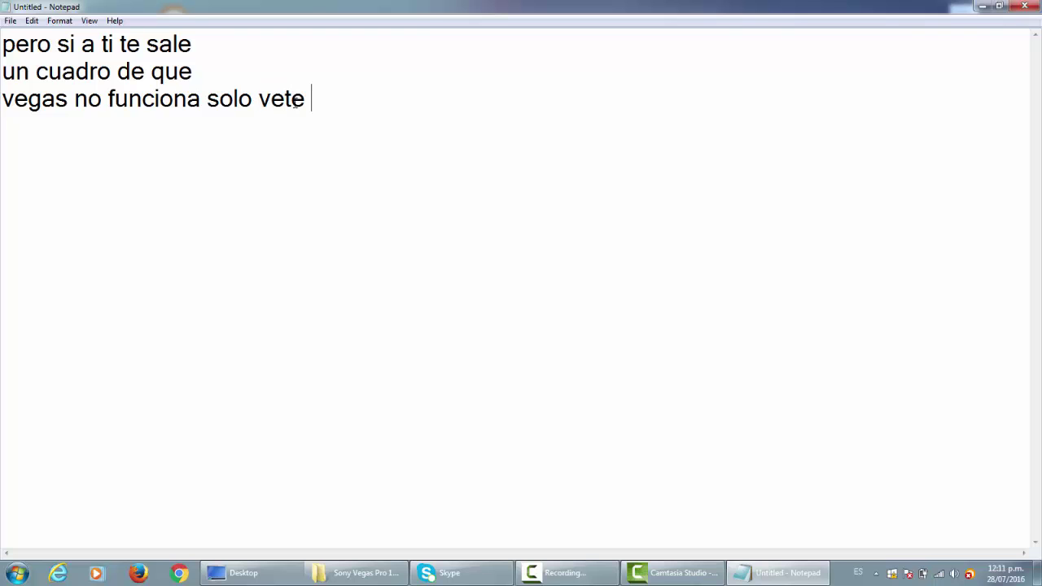
# Step: Bring the Sony Vegas Pro 13.0 folder forward, move it clear of the note's text and open its Activation Fix subfolder
pyautogui.click(359, 572)
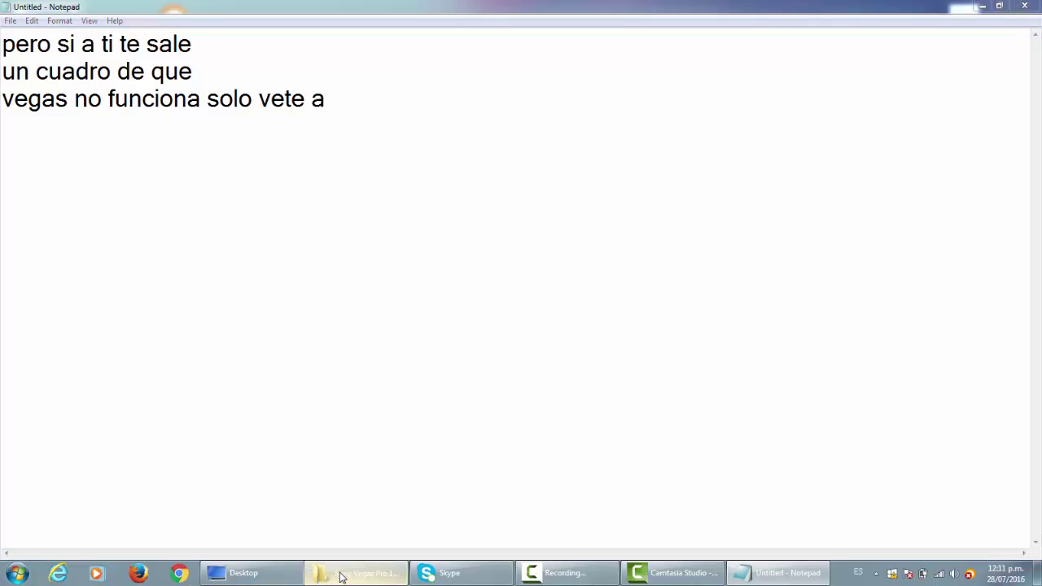
pyautogui.moveTo(440, 98); pyautogui.dragTo(639, 111)
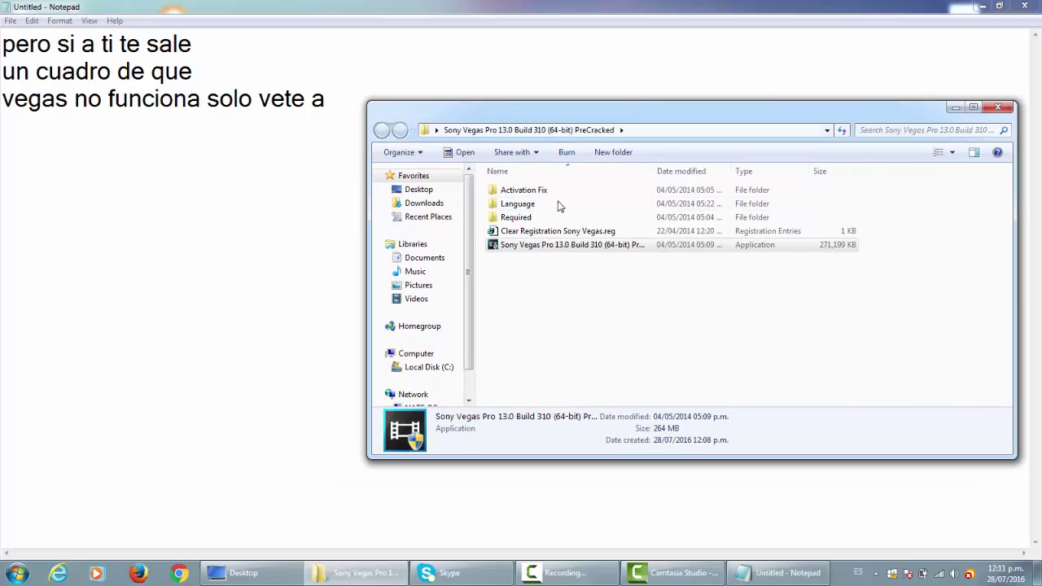
pyautogui.click(540, 192)
pyautogui.doubleClick(551, 195)
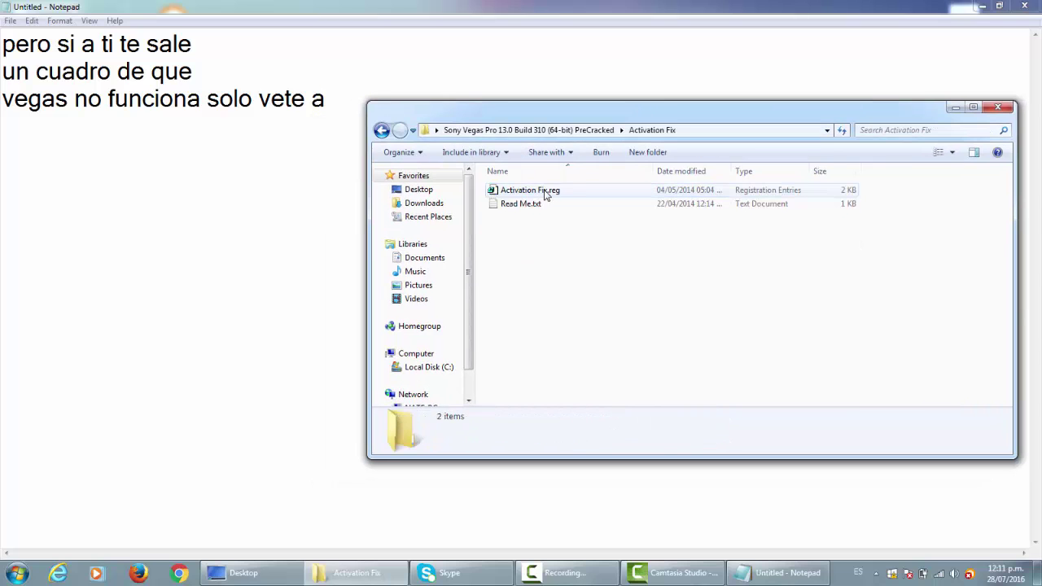
pyautogui.click(545, 194)
# Step: Return to the note and add the line "activation fix y click derecho merge"
pyautogui.click(333, 100)
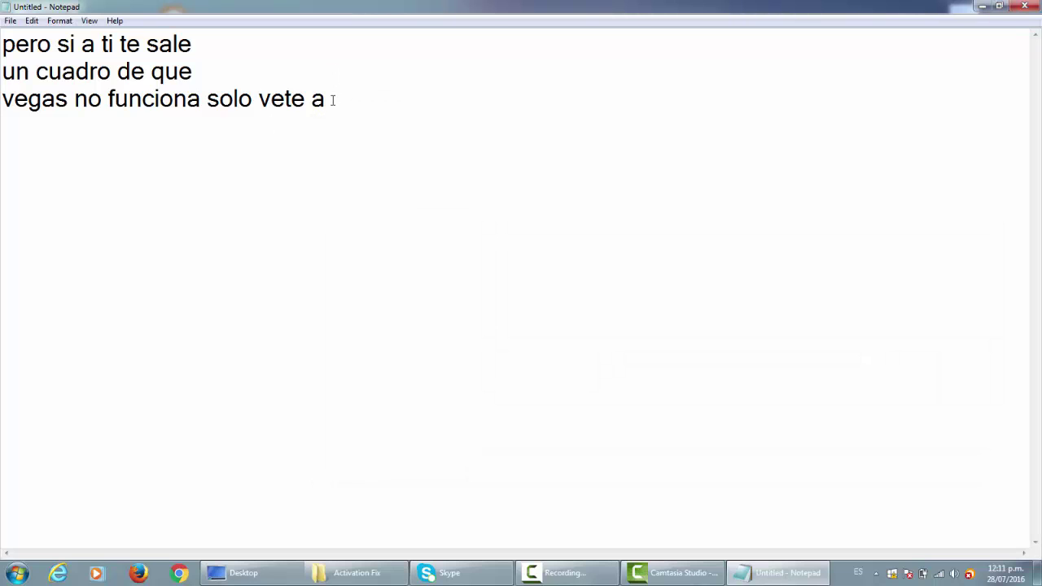
pyautogui.press('Return')
pyautogui.write('activation fix ')
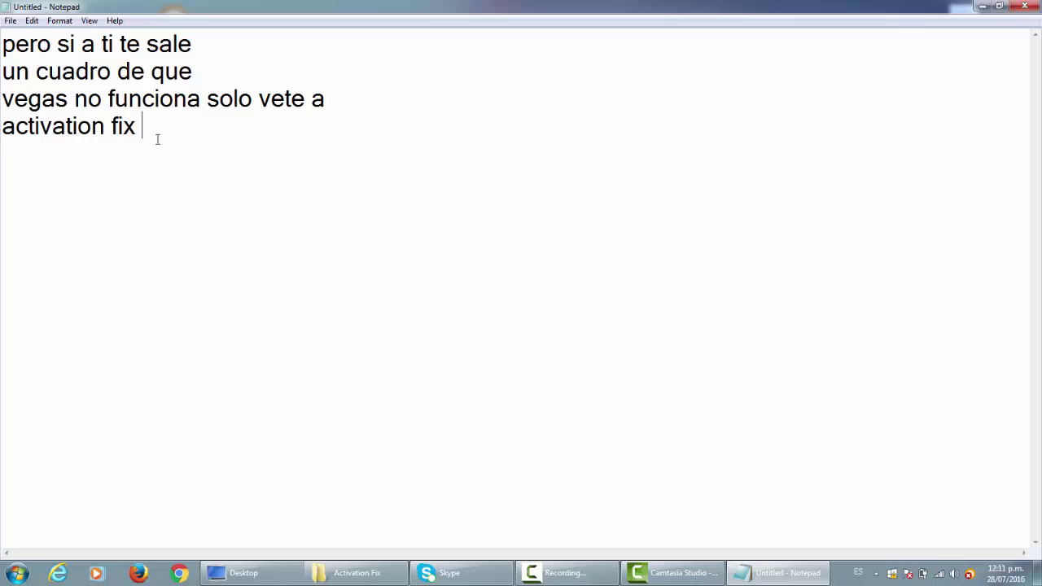
pyautogui.write('y click derecho')
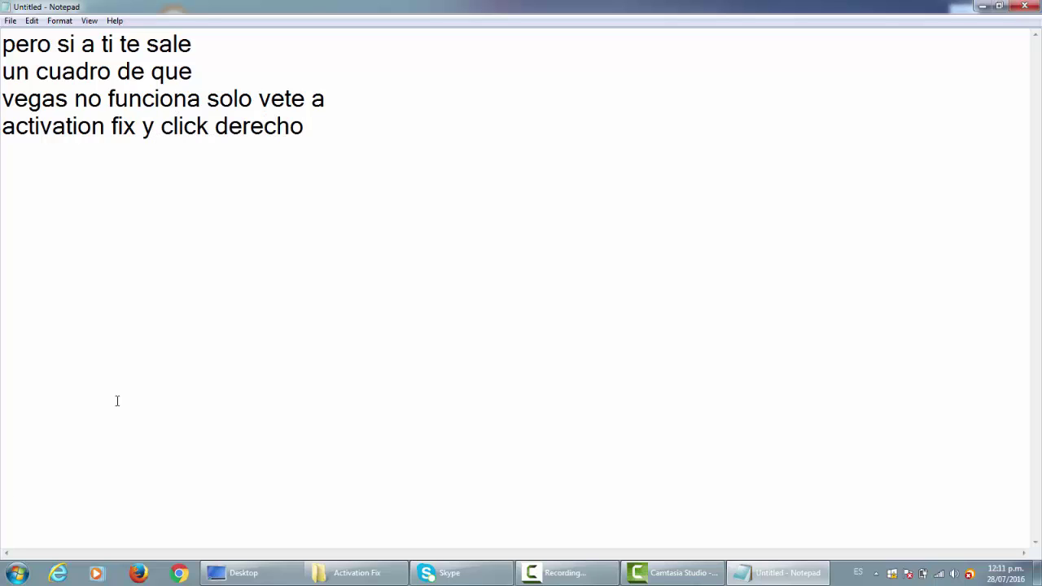
pyautogui.write(' merge')
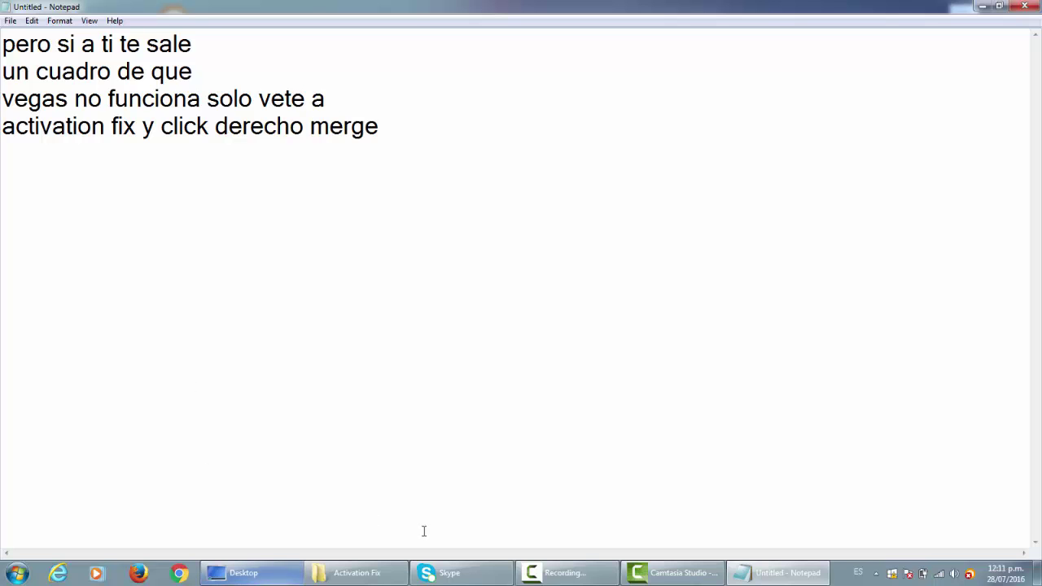
# Step: Merge Activation Fix.reg from the Activation Fix folder into the registry, accepting the security and registry confirmations
pyautogui.click(399, 570)
pyautogui.moveTo(576, 110); pyautogui.dragTo(636, 122)
pyautogui.rightClick(641, 184)
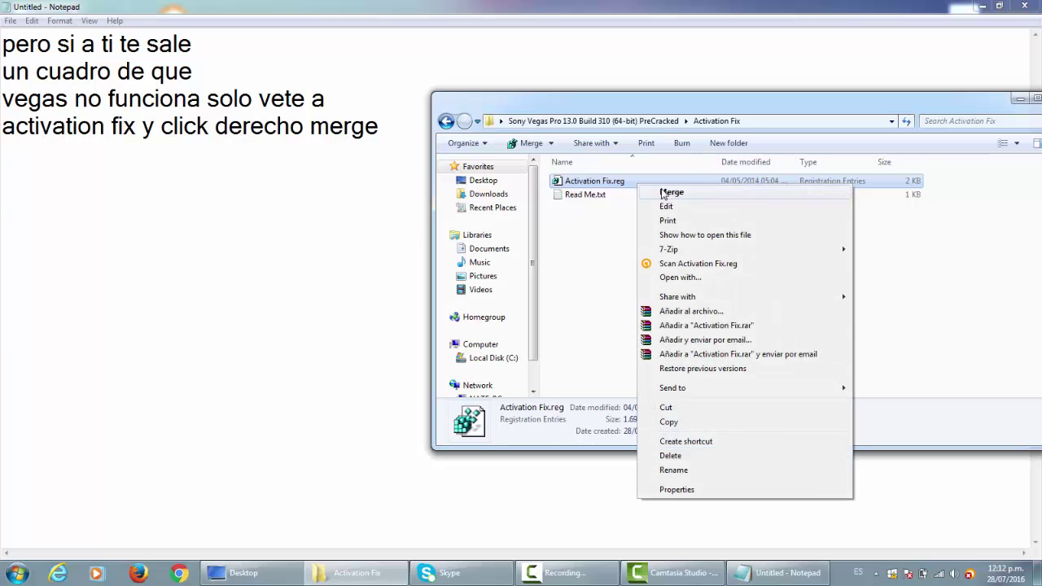
pyautogui.click(664, 194)
pyautogui.click(556, 298)
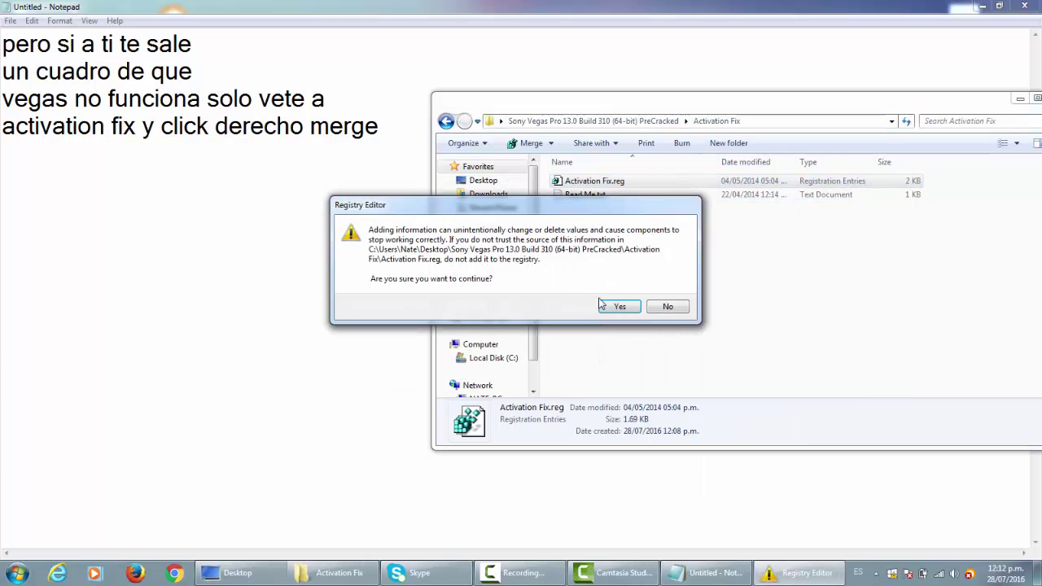
pyautogui.click(603, 303)
pyautogui.click(665, 292)
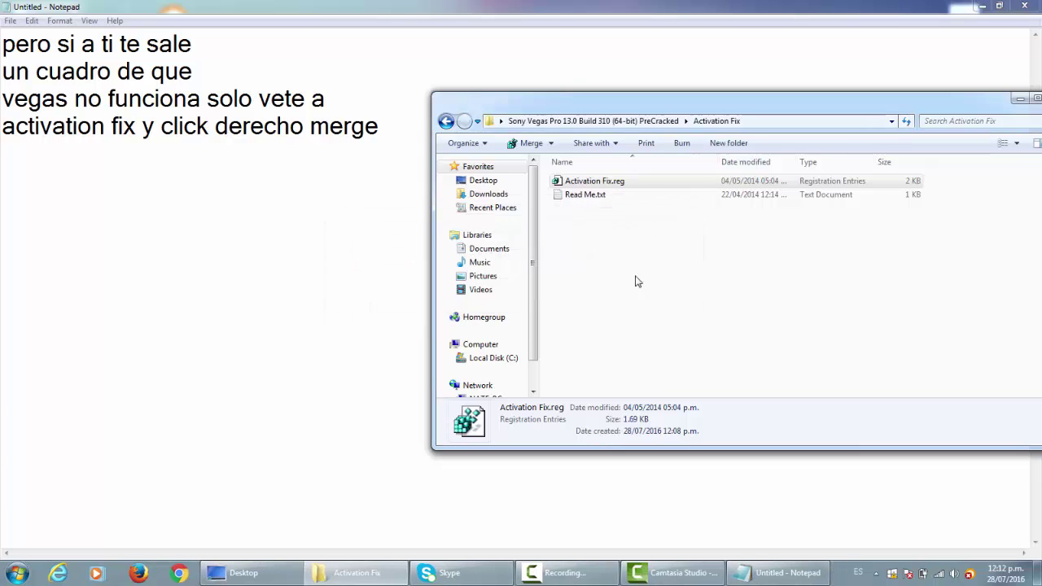
# Step: Return to the note and add the lines "y abres tu sony vegas pero si sigue sun funcionarte" and "te vas a"
pyautogui.click(384, 130)
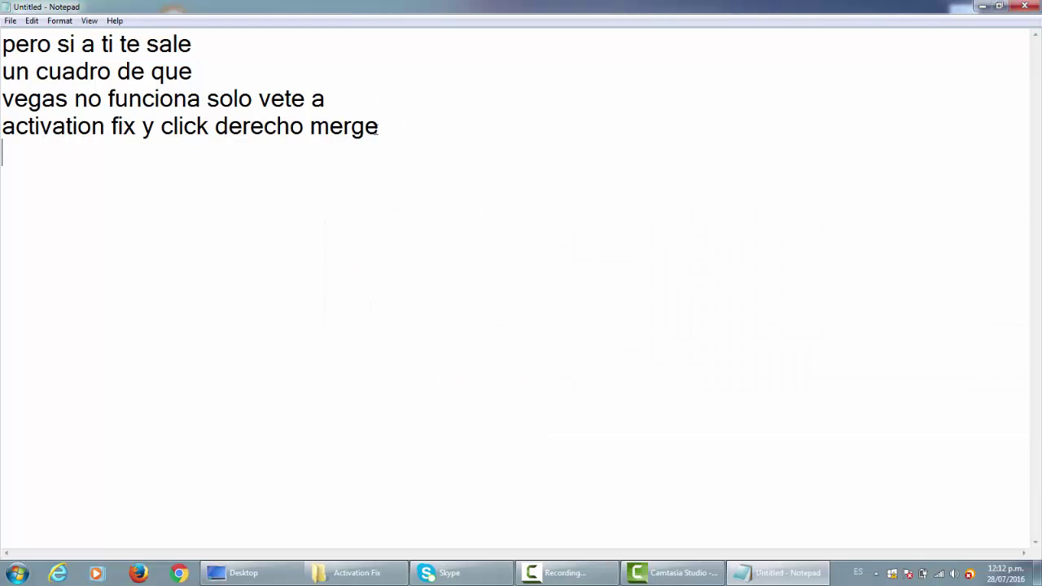
pyautogui.write('y abres tu sony v')
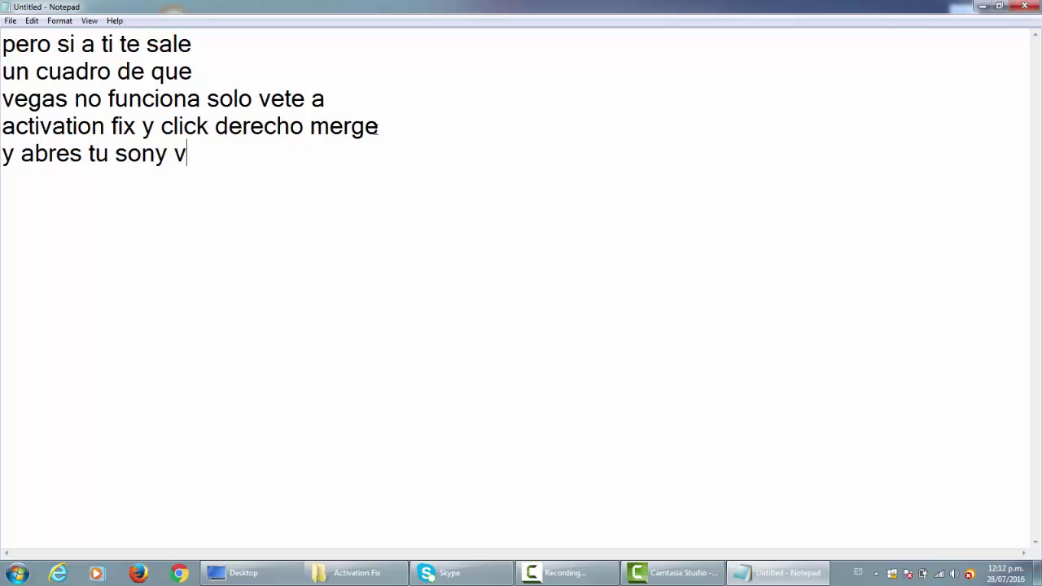
pyautogui.write('egas pero si si')
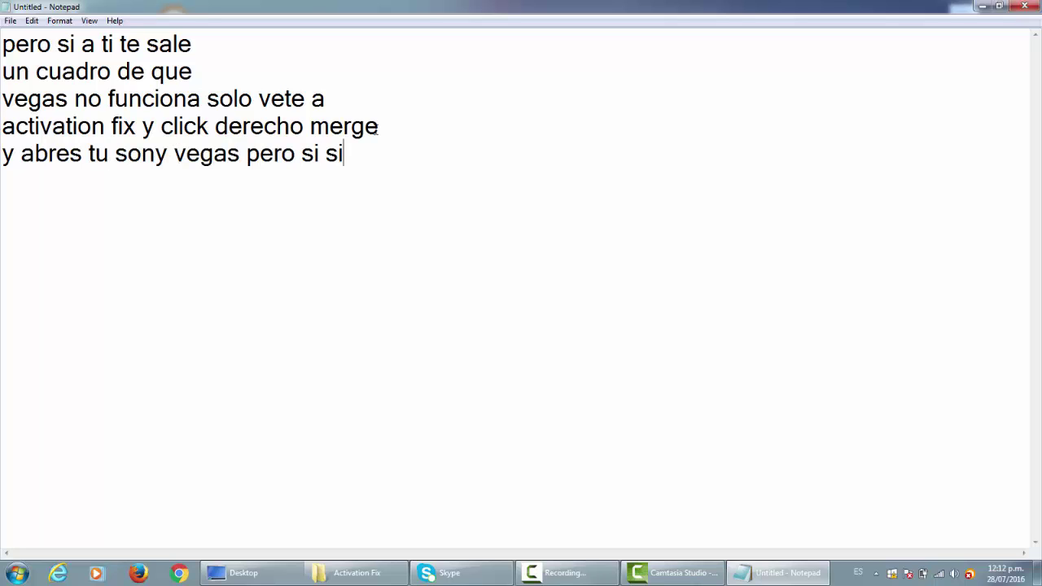
pyautogui.write('gue sun funcionarte')
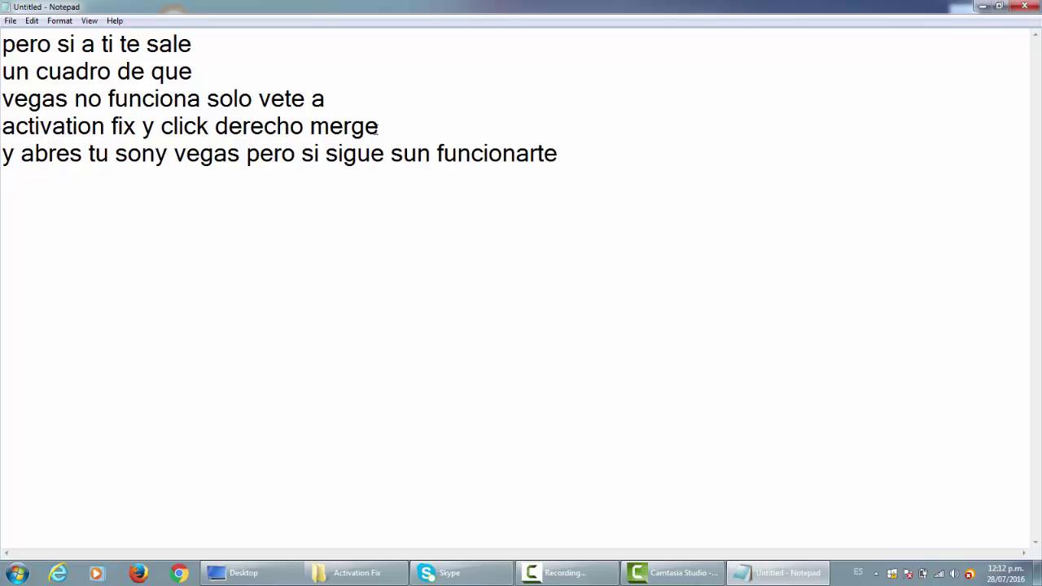
pyautogui.press('Return')
pyautogui.write('te vas a')
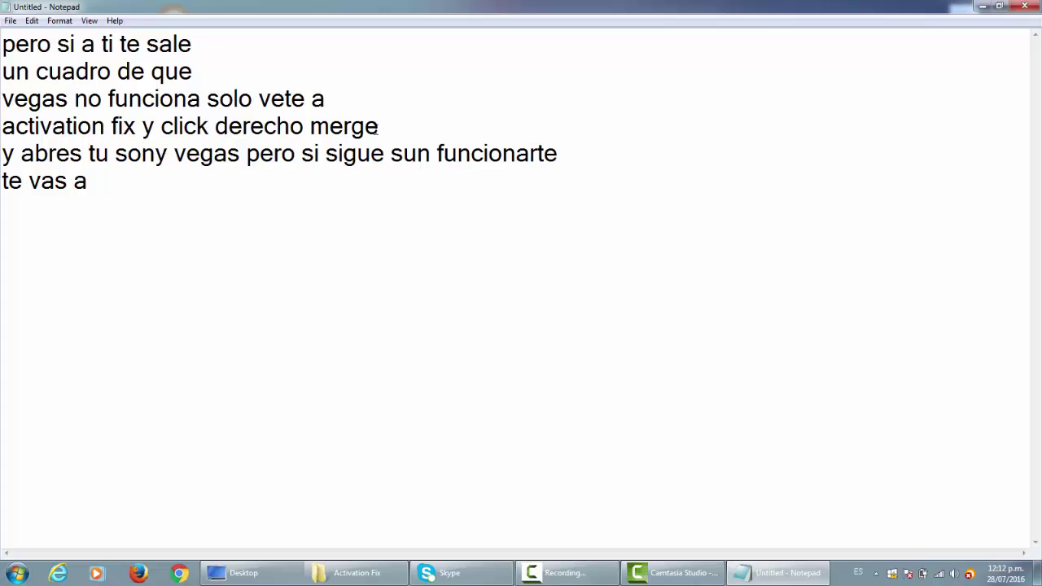
# Step: Bring the Activation Fix folder window forward, go up to its parent folder and open the Required subfolder
pyautogui.click(357, 573)
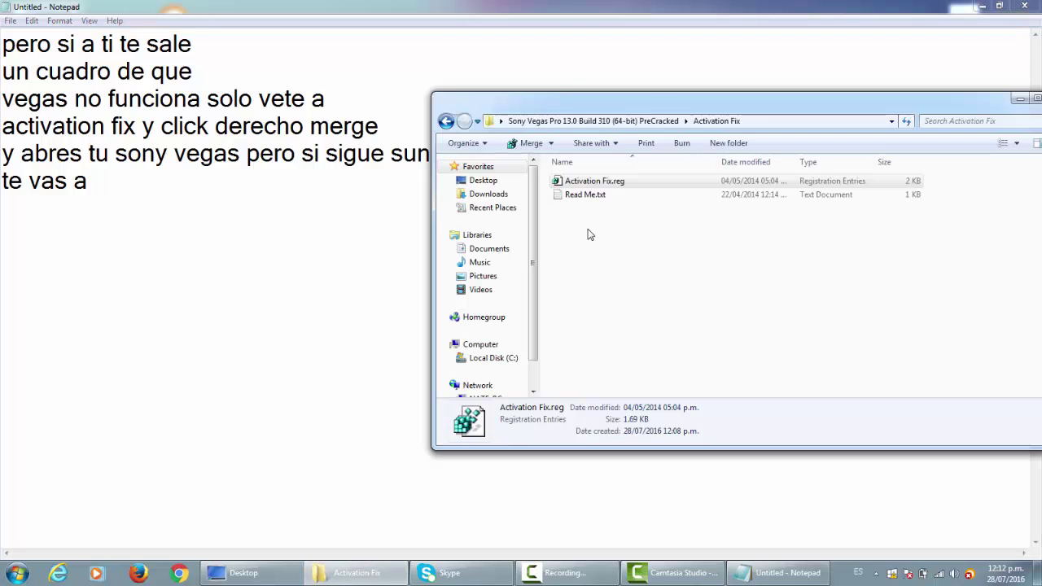
pyautogui.click(662, 121)
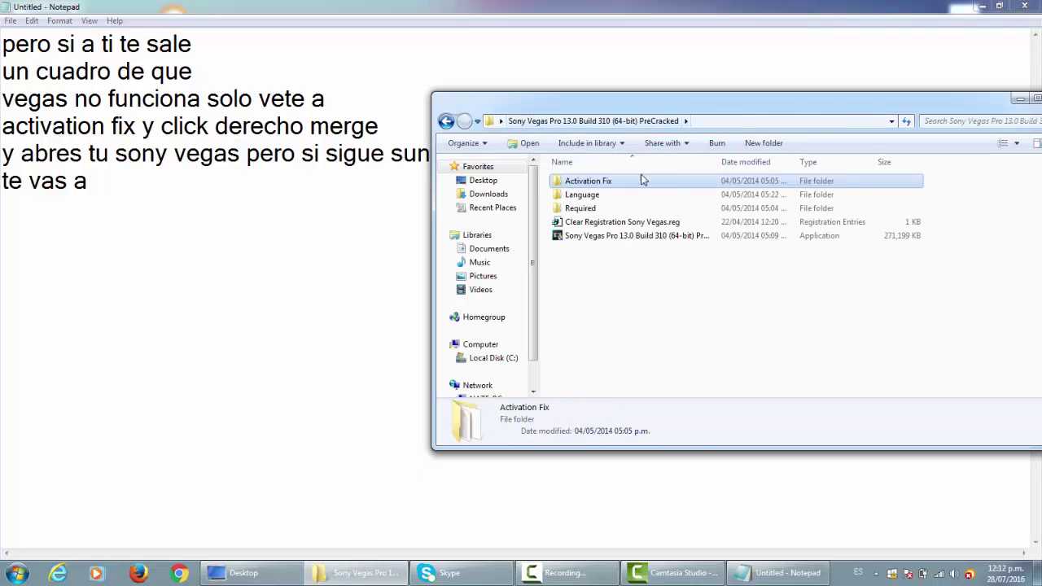
pyautogui.click(585, 195)
pyautogui.click(590, 210)
pyautogui.doubleClick(590, 209)
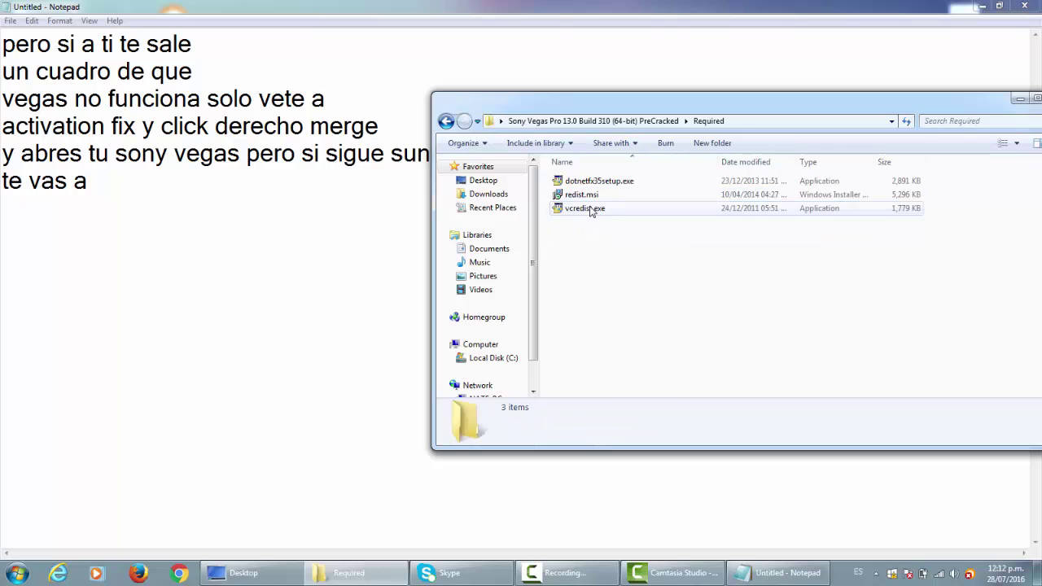
# Step: Complete the note's last line as "te vas a required a redist.msi", checking the file name in the Required folder
pyautogui.click(116, 202)
pyautogui.write('te vas a required')
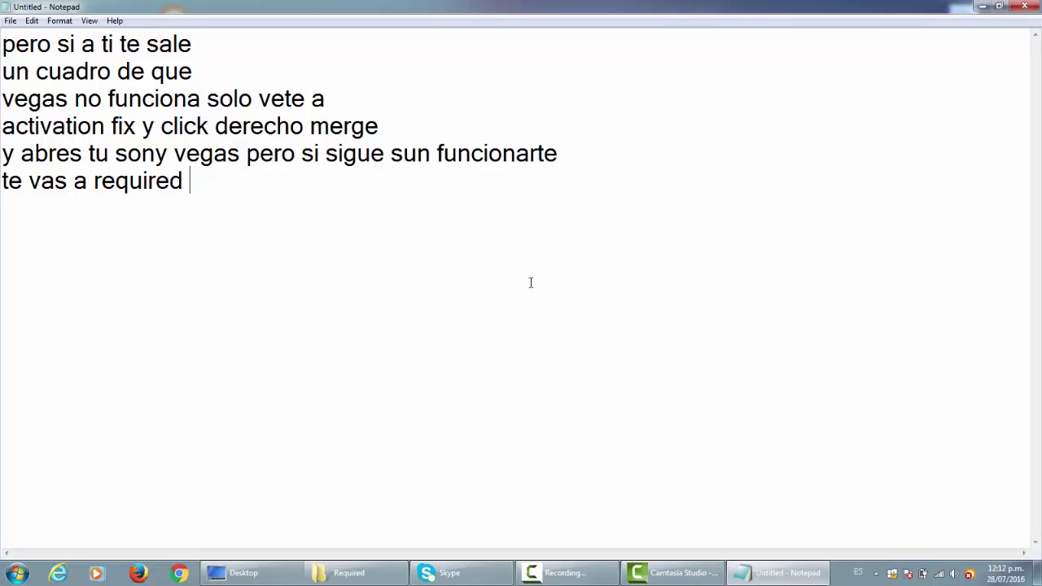
pyautogui.click(368, 575)
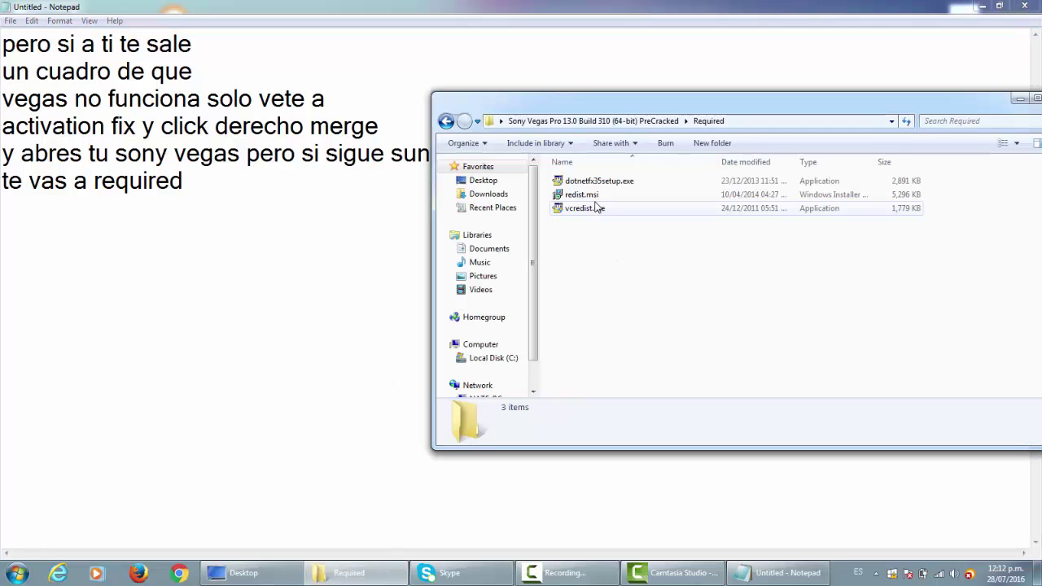
pyautogui.click(612, 200)
pyautogui.click(234, 188)
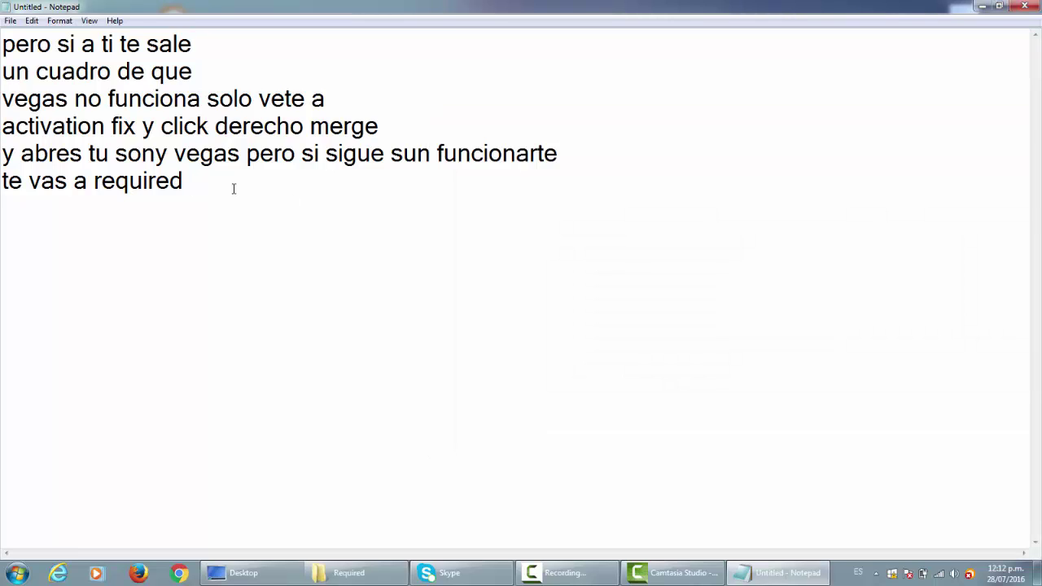
pyautogui.write('a redist.m,si')
pyautogui.press('BackSpace')
pyautogui.press('BackSpace')
pyautogui.press('BackSpace')
pyautogui.write('si')
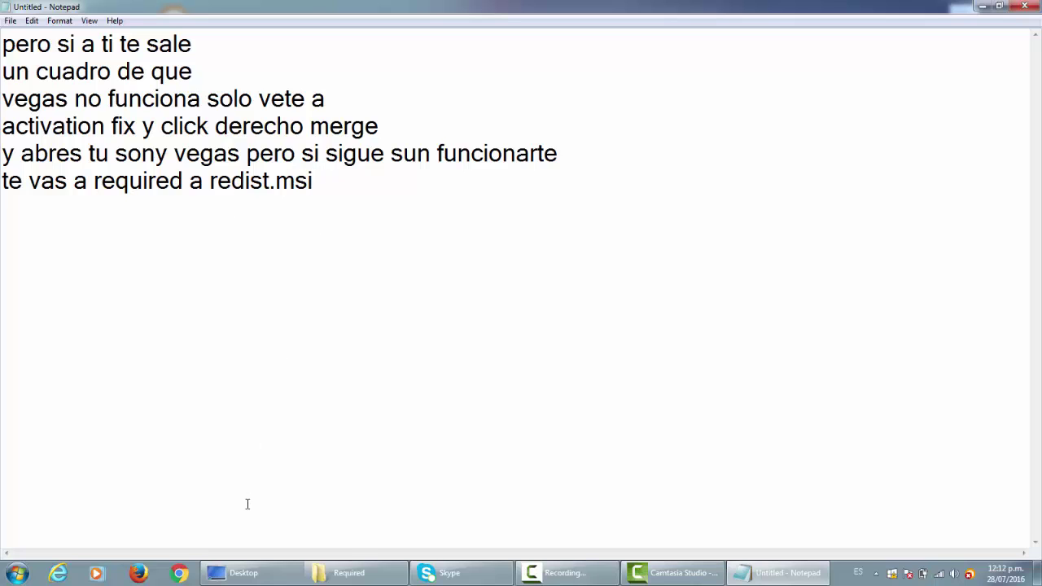
pyautogui.click(371, 570)
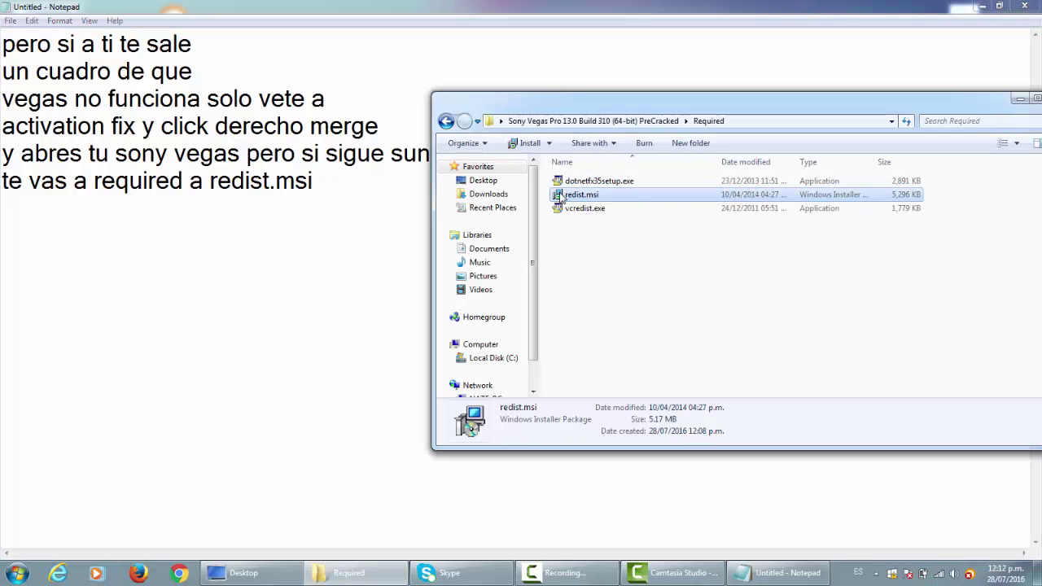
pyautogui.click(321, 178)
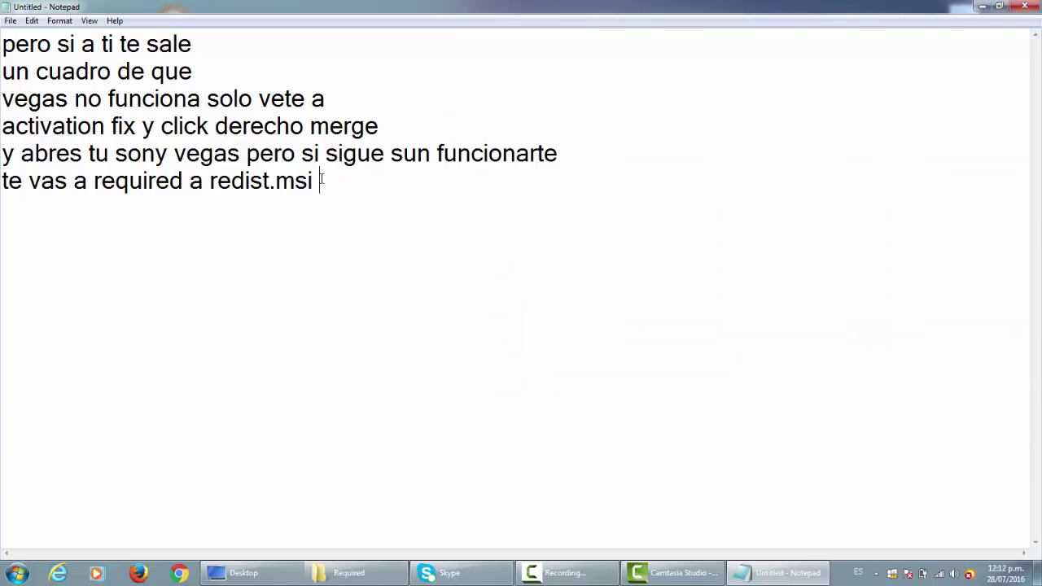
pyautogui.write('(el nombre plz xdd')
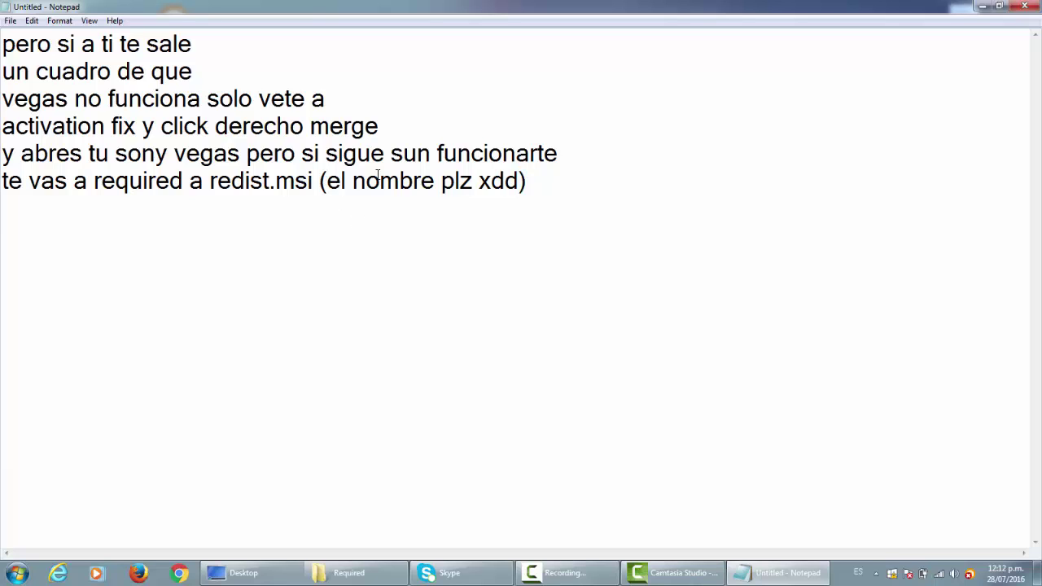
pyautogui.moveTo(527, 180); pyautogui.dragTo(315, 180)
pyautogui.press('BackSpace')
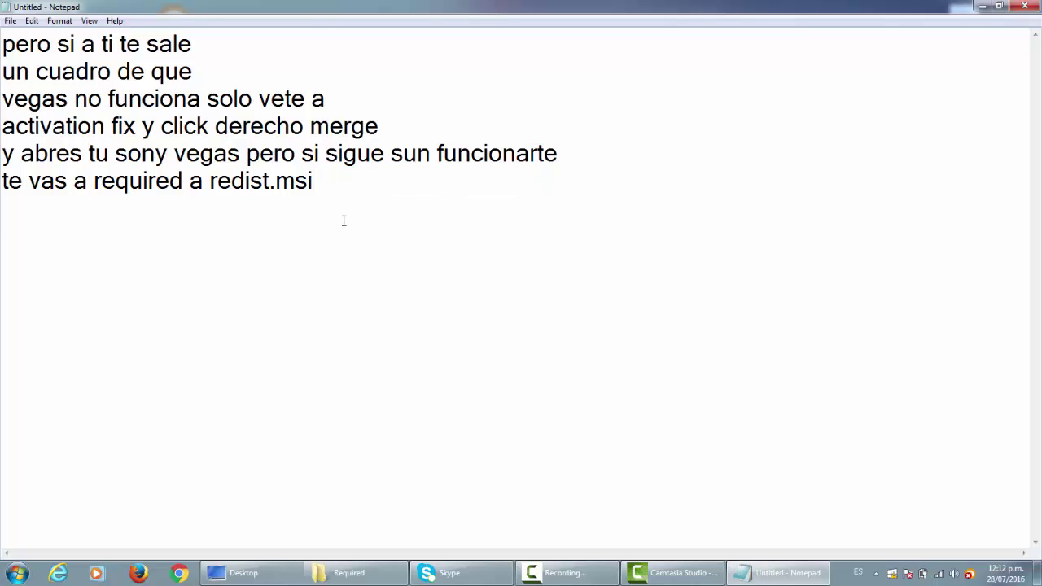
# Step: Check the install option offered for redist.msi and append "y click derecho instalar" to the note's last line
pyautogui.click(350, 573)
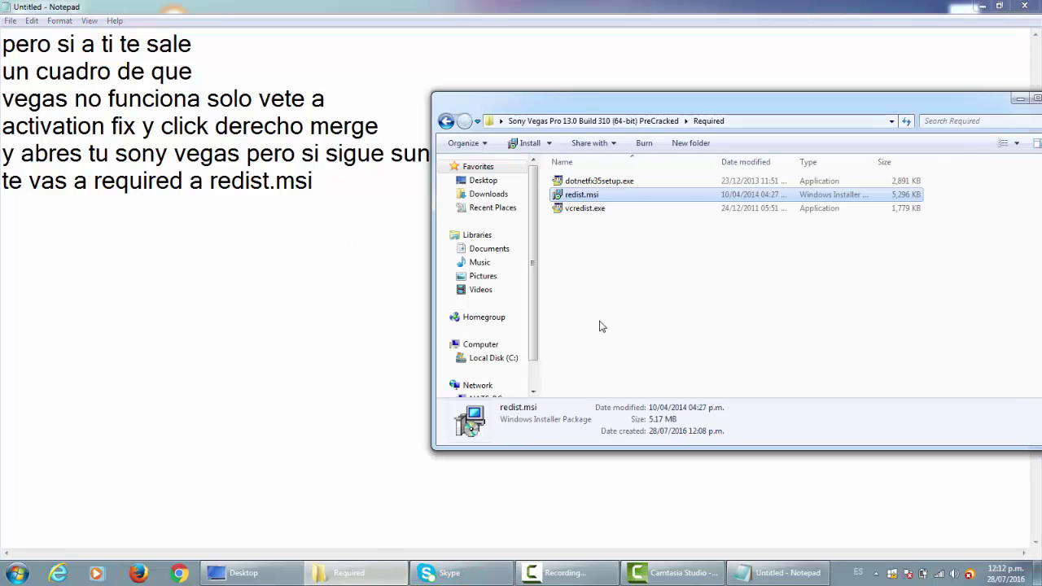
pyautogui.rightClick(631, 200)
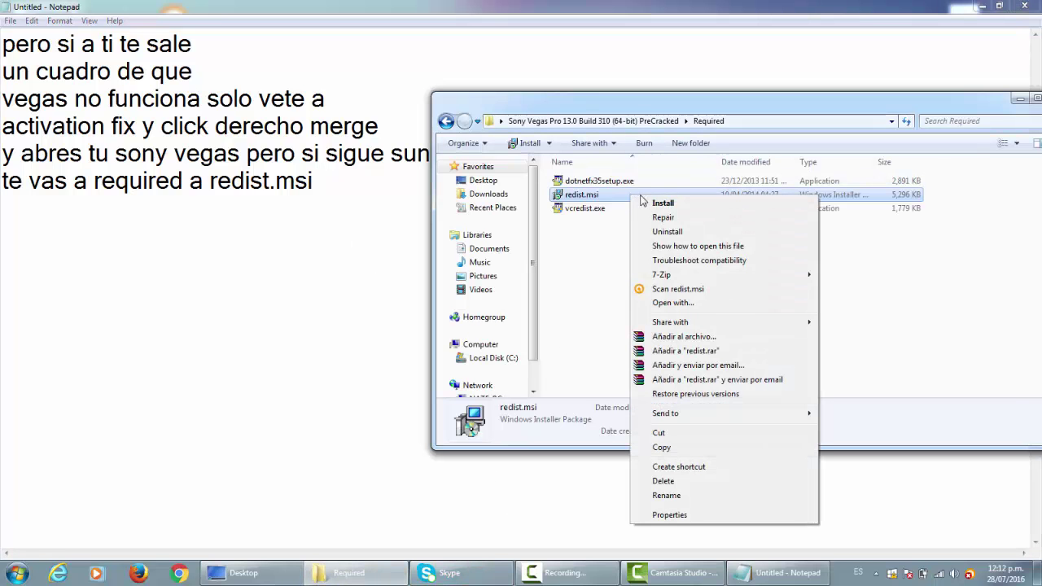
pyautogui.click(313, 202)
pyautogui.write('y')
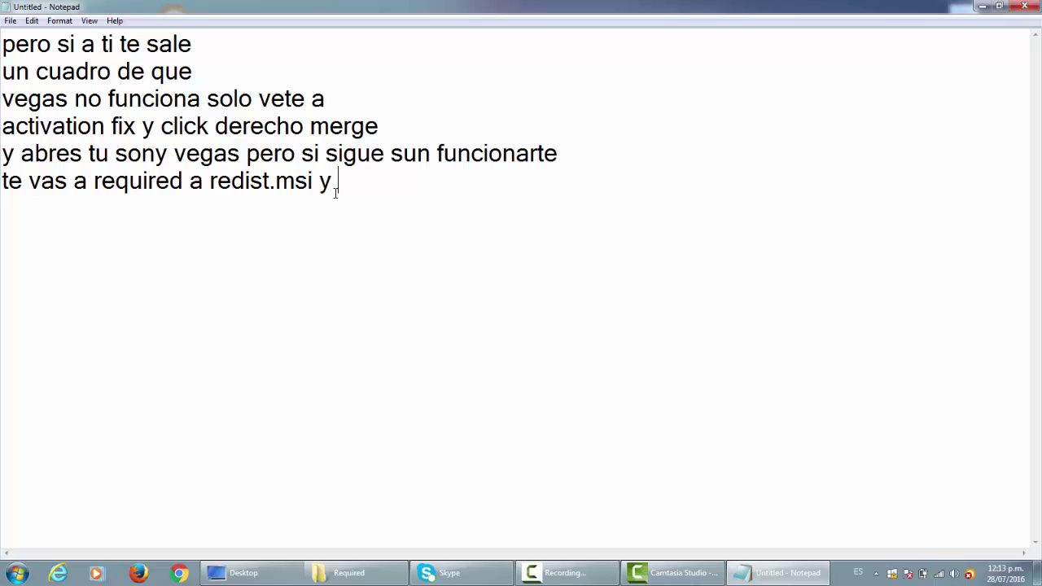
pyautogui.write(' click derecho instalar')
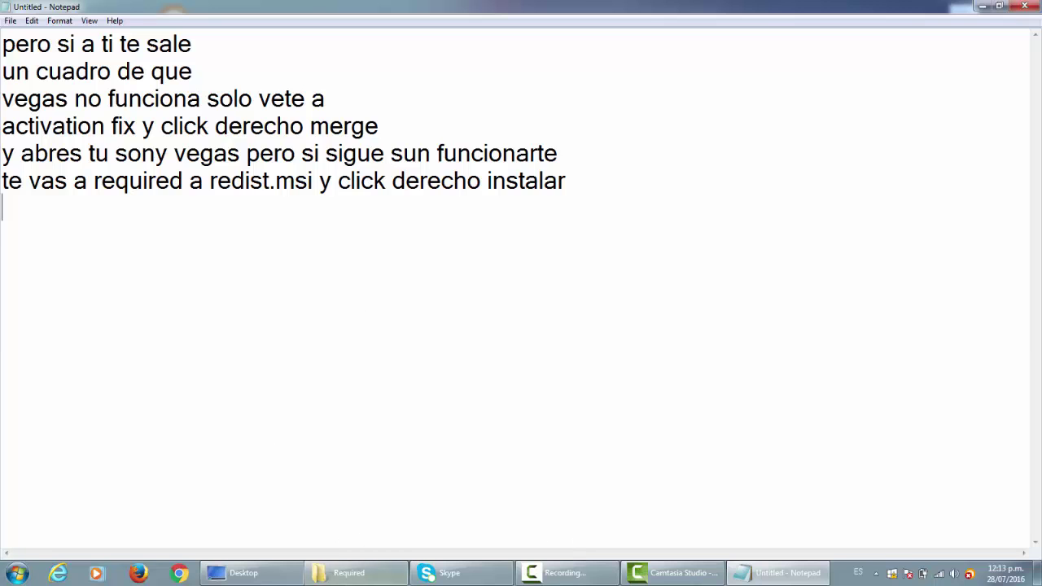
# Step: Install redist.msi from the Required folder, allowing the file to run at the security warning
pyautogui.click(348, 573)
pyautogui.rightClick(606, 193)
pyautogui.click(640, 201)
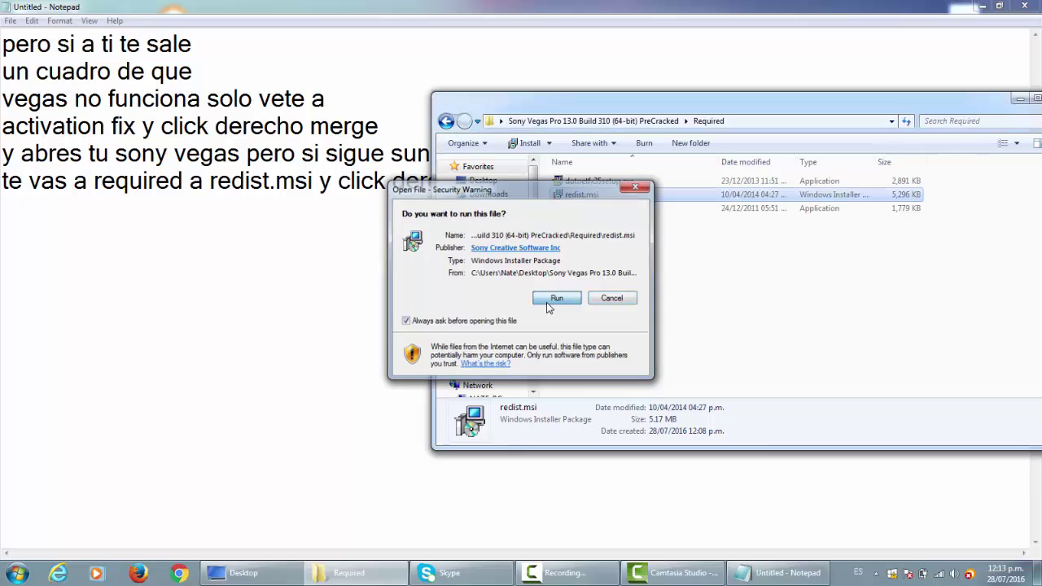
pyautogui.click(551, 299)
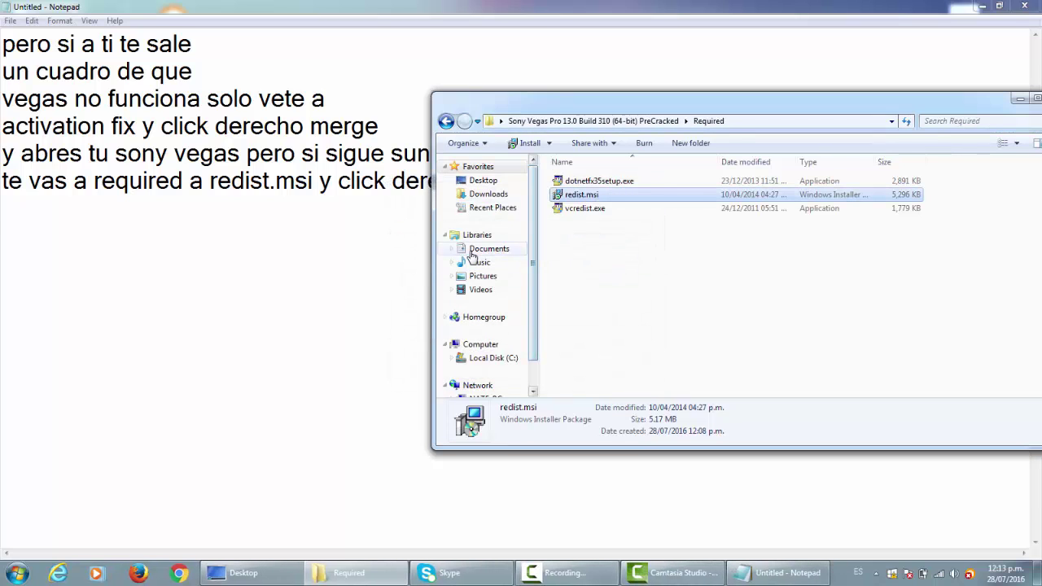
# Step: Return to the note and add the lines "y ya" and "ahora"
pyautogui.click(285, 230)
pyautogui.write('y ya ')
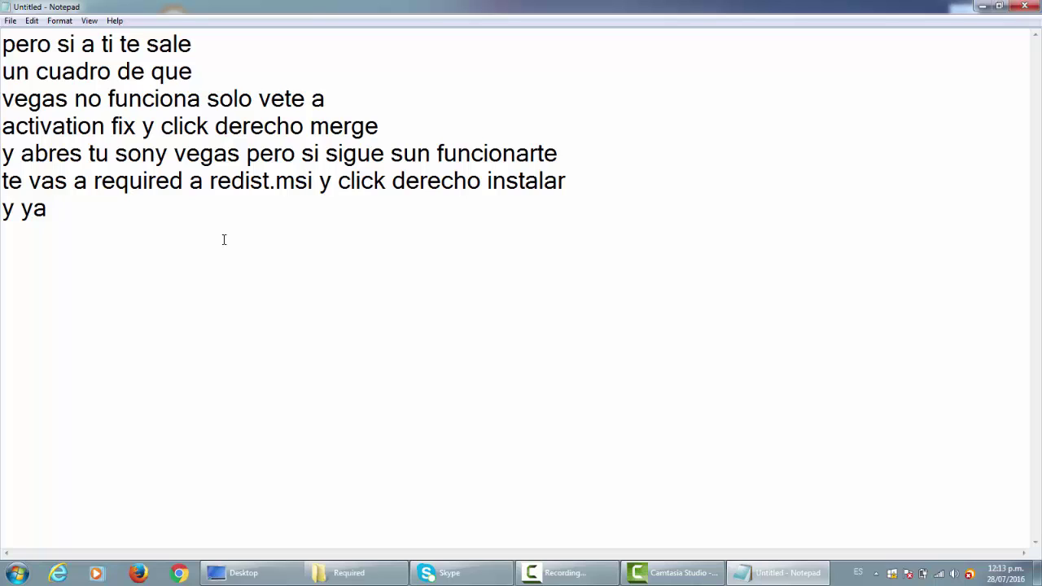
pyautogui.write('ahora')
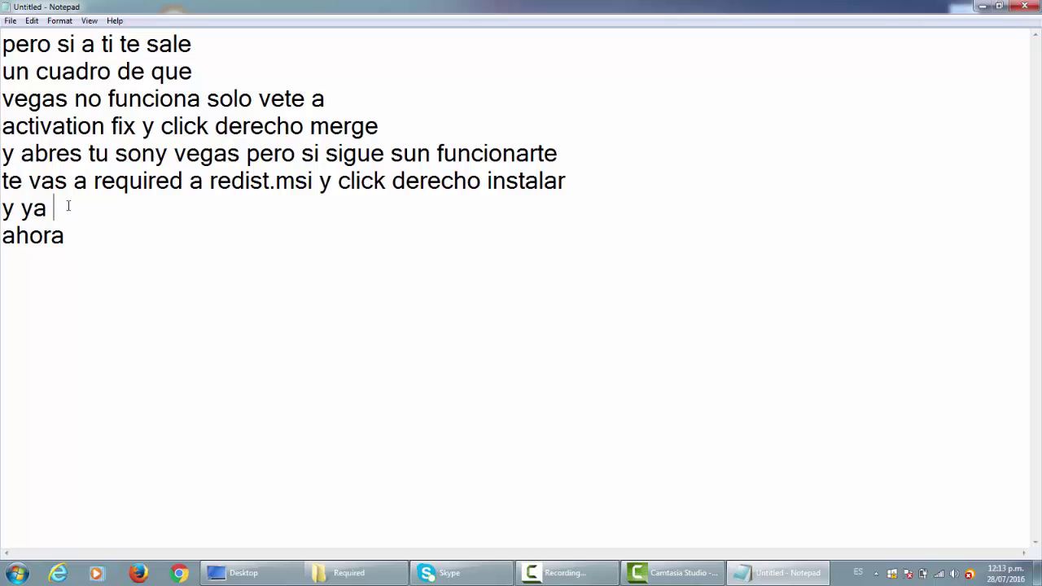
# Step: Delete all the text written so far in the note
pyautogui.moveTo(69, 206); pyautogui.dragTo(10, 44)
pyautogui.press('BackSpace')
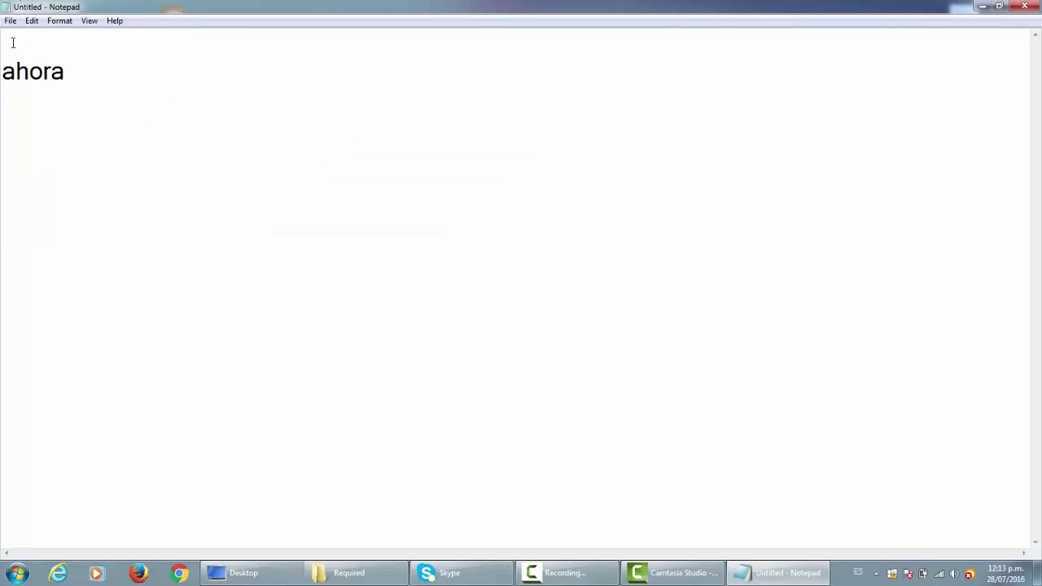
pyautogui.press('BackSpace')
pyautogui.press('BackSpace')
pyautogui.press('BackSpace')
pyautogui.press('BackSpace')
pyautogui.press('BackSpace')
pyautogui.press('BackSpace')
# Step: Write "ahora abres el sony vegas y ya pero si sigue igual" as the first line of the emptied note
pyautogui.write('ahra si')
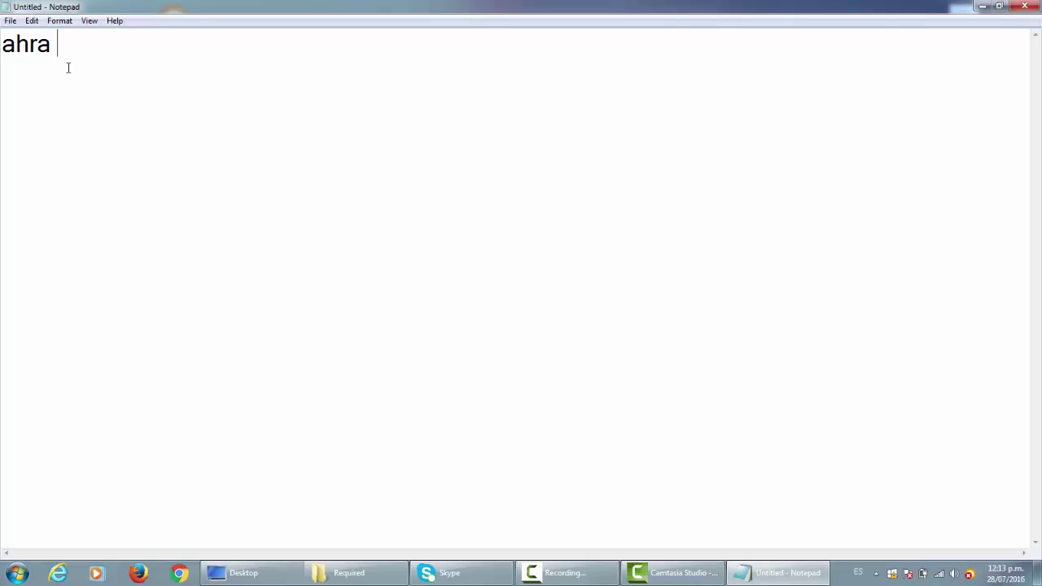
pyautogui.press('BackSpace')
pyautogui.press('BackSpace')
pyautogui.press('BackSpace')
pyautogui.press('BackSpace')
pyautogui.write('ora s')
pyautogui.press('BackSpace')
pyautogui.write('abres el')
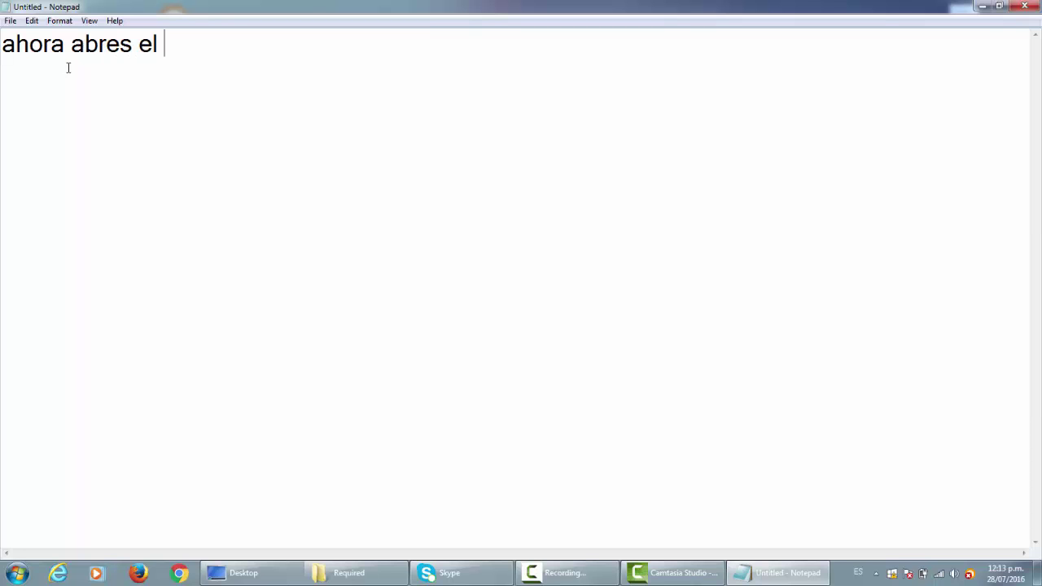
pyautogui.write(' sony vegas ')
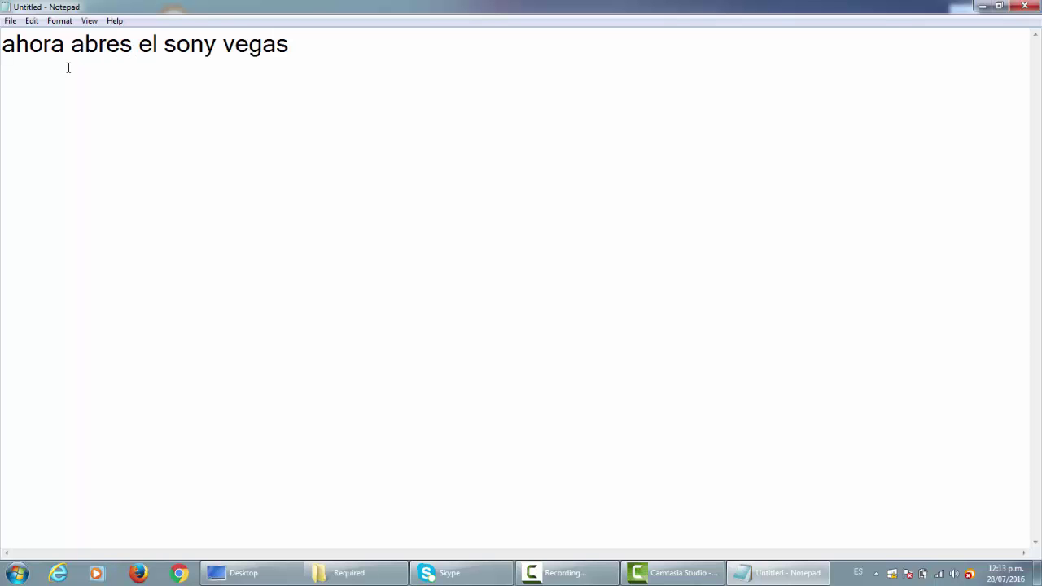
pyautogui.write('y ya pero si sigue if')
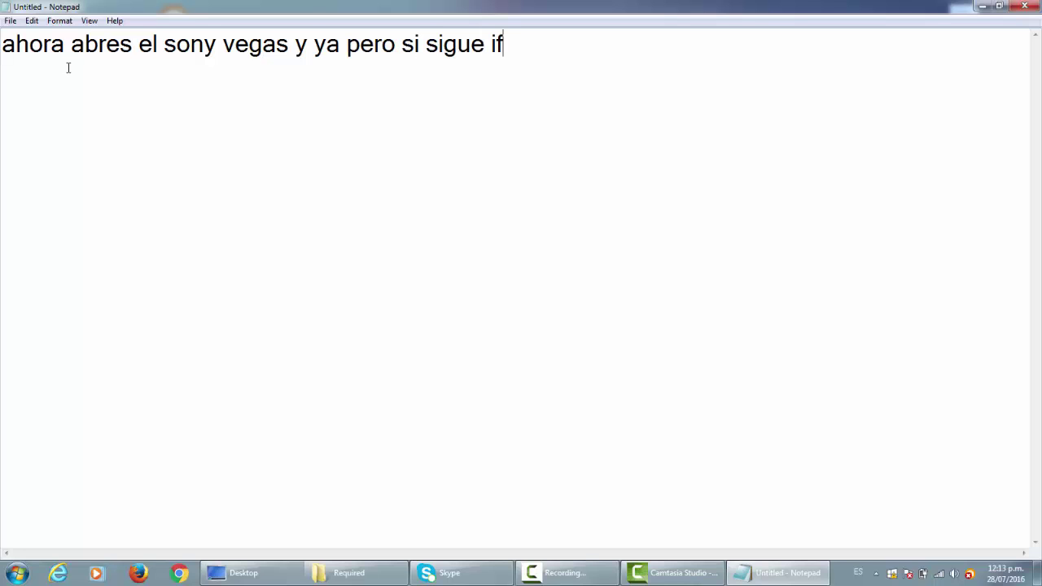
pyautogui.press('BackSpace')
pyautogui.write('gu')
pyautogui.write('al')
# Step: Add "solo haz todo denuevo" as the note's second line
pyautogui.press('Return')
pyautogui.write('solo haz ')
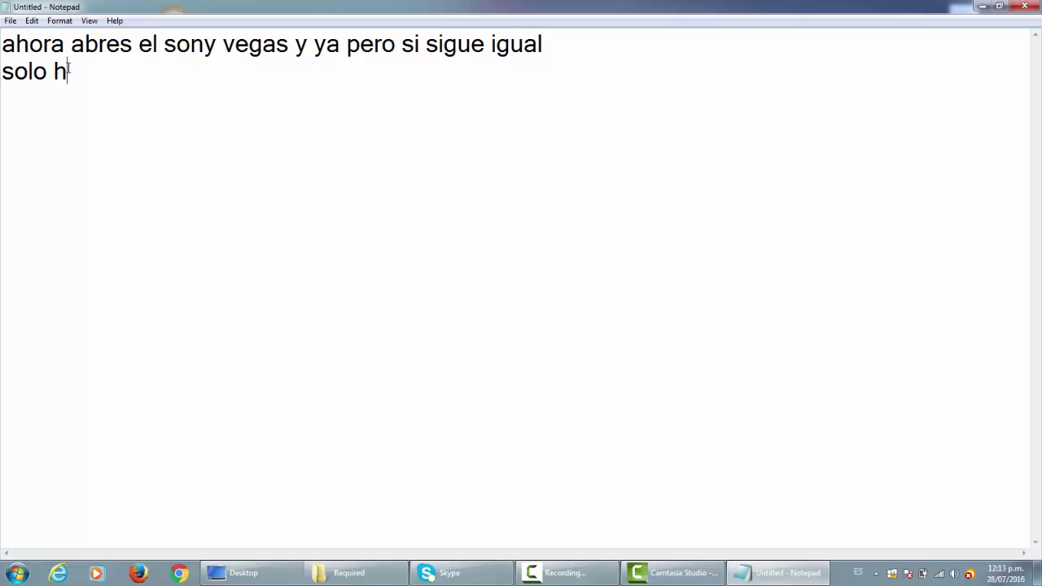
pyautogui.write('todo denuefo')
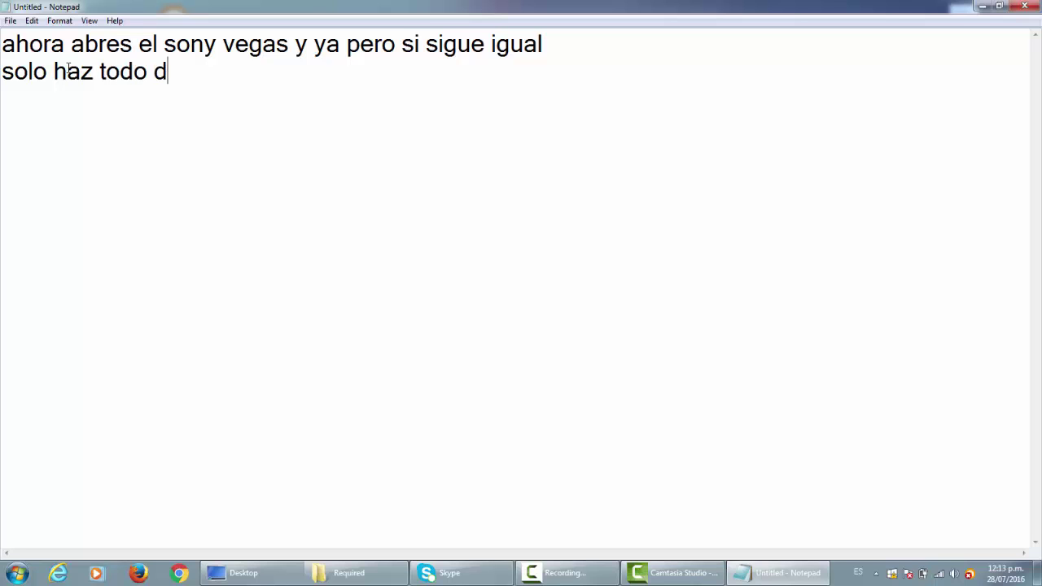
pyautogui.press('BackSpace')
pyautogui.press('BackSpace')
pyautogui.write('vo')
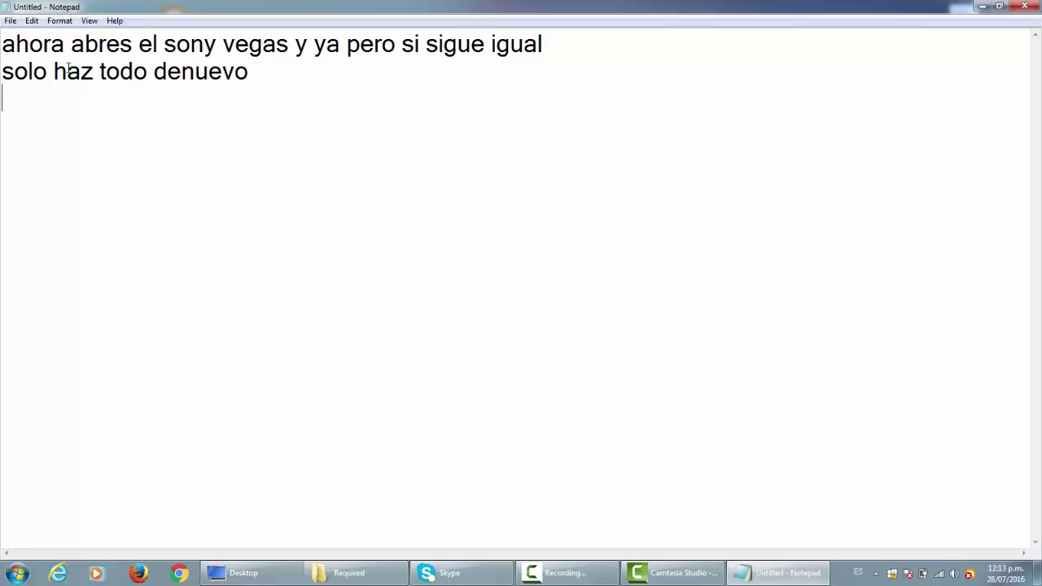